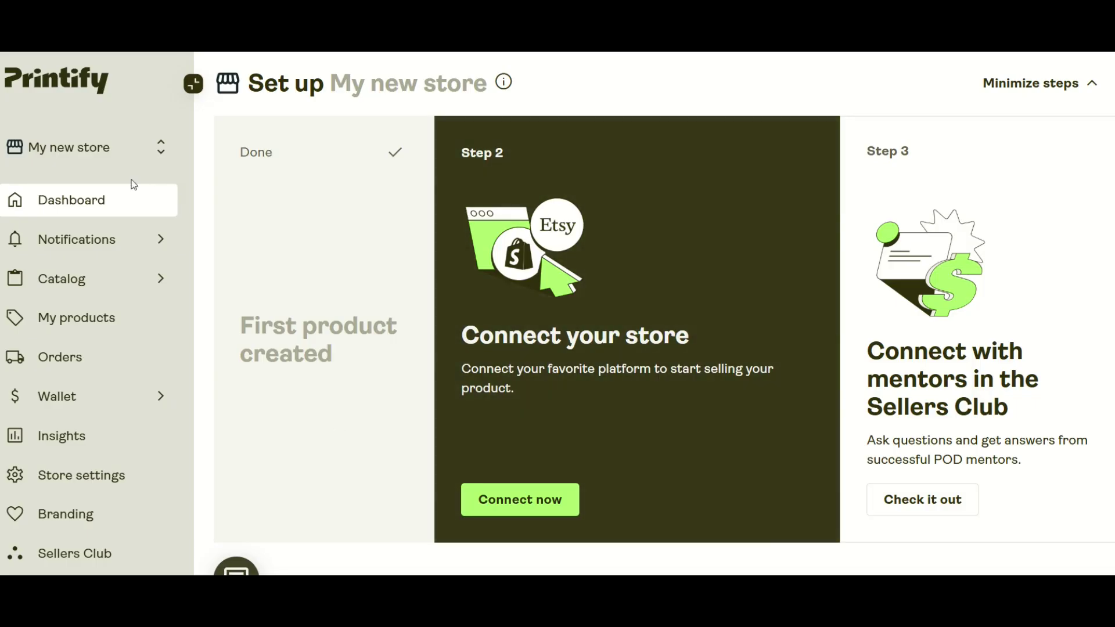
Open the store switcher to view the available stores, including the Not Connected Printify store
click(81, 159)
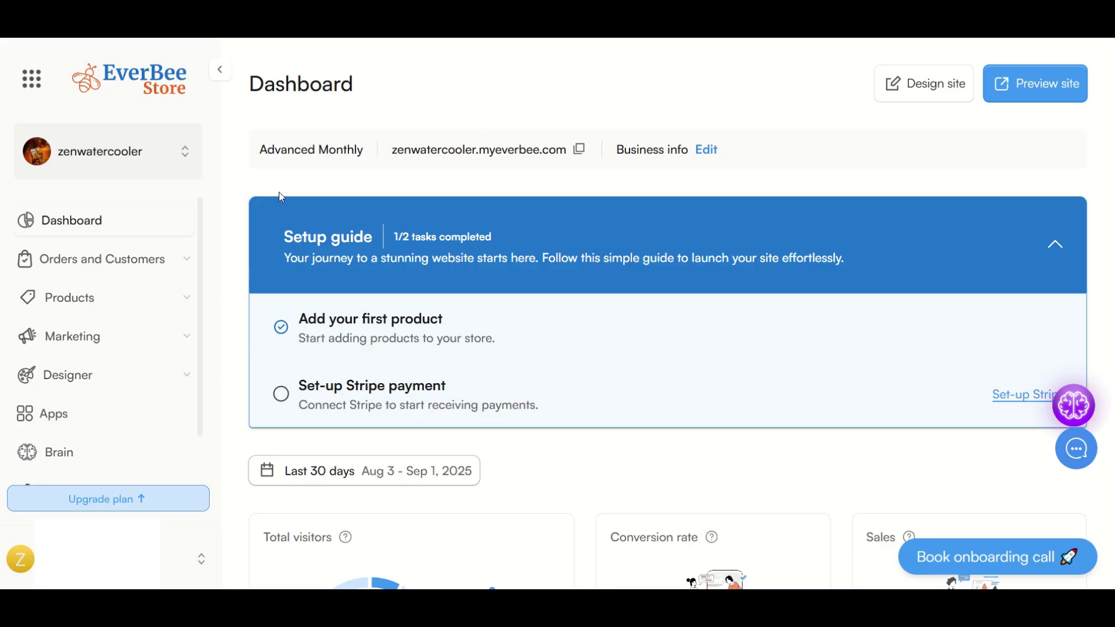
Find the Printify app in EverBee's App Market and start installing it, reviewing its requested access
click(62, 414)
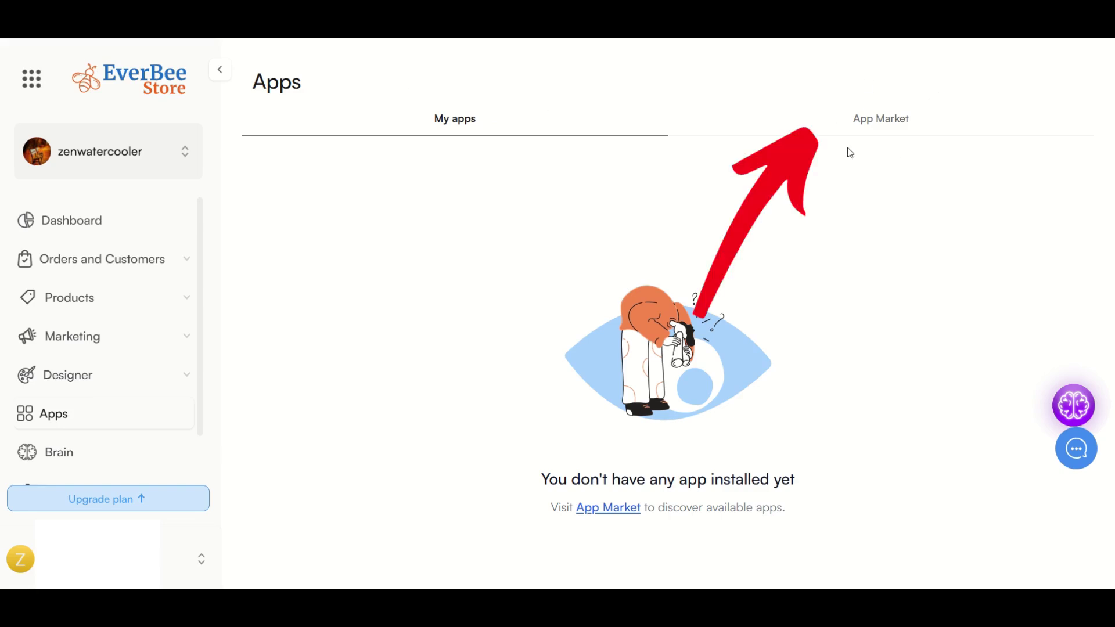
click(860, 118)
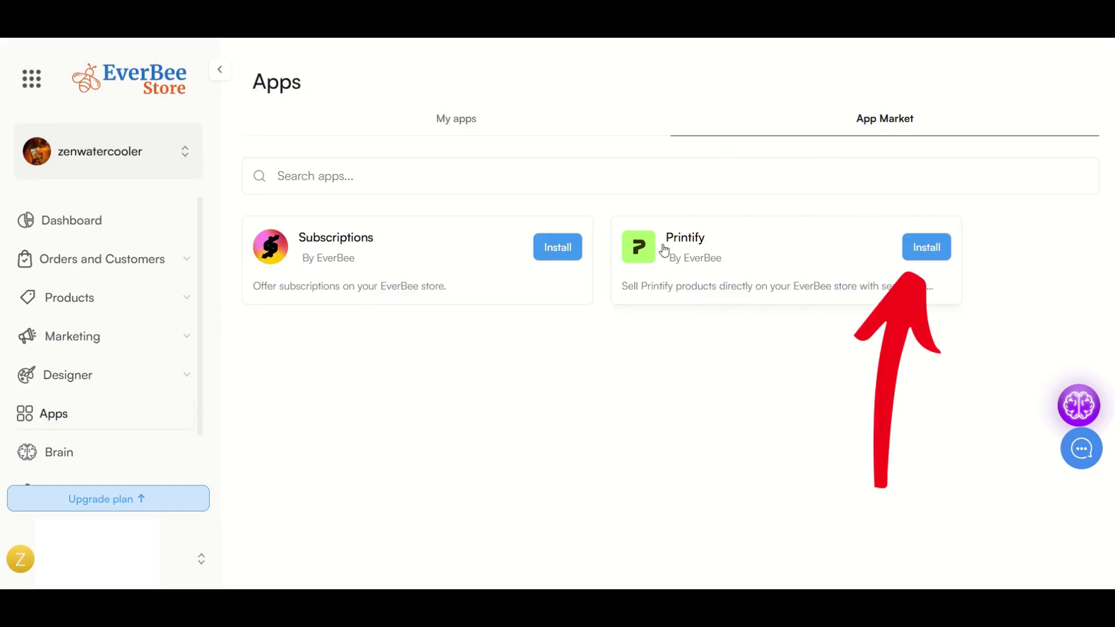
click(912, 248)
scroll(523, 179, down, 1)
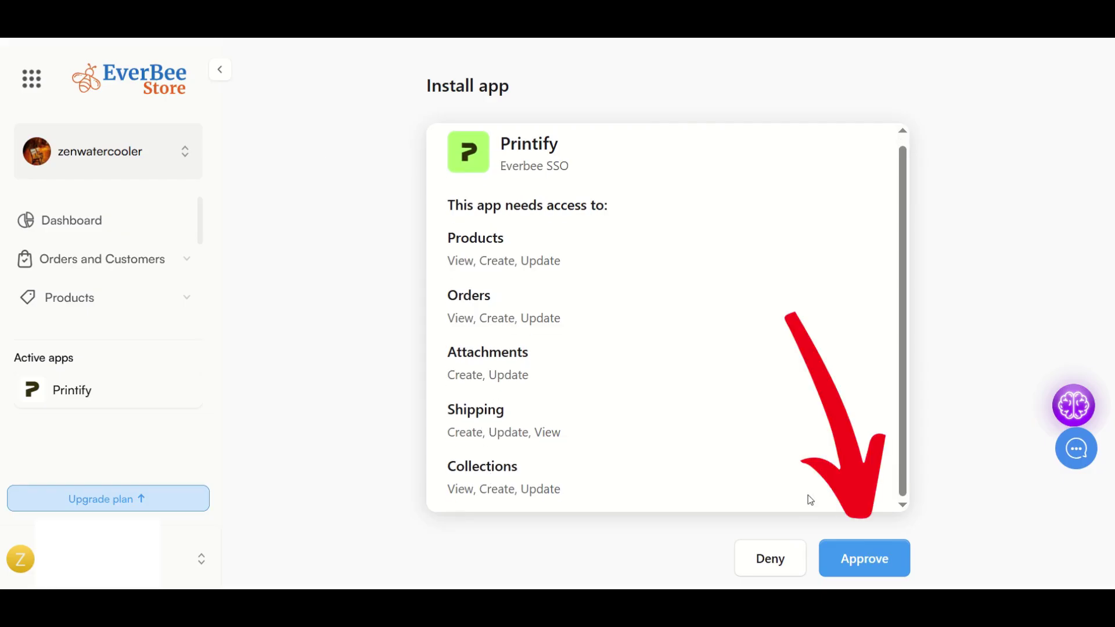
Approve the Printify app's access and connect EverBee to the Printify store
click(845, 559)
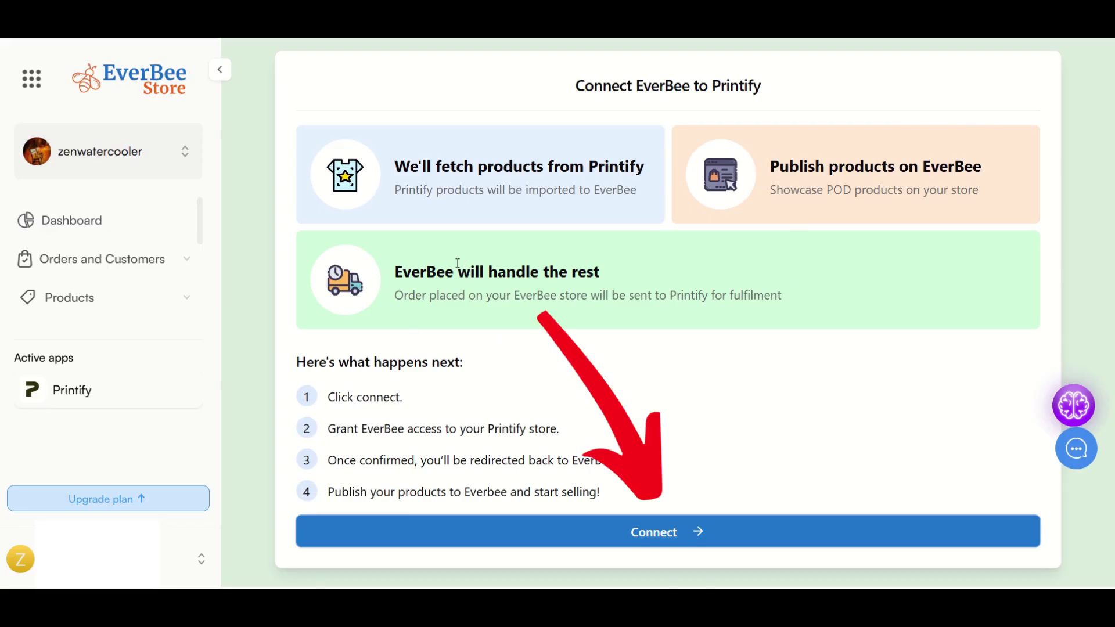
click(638, 530)
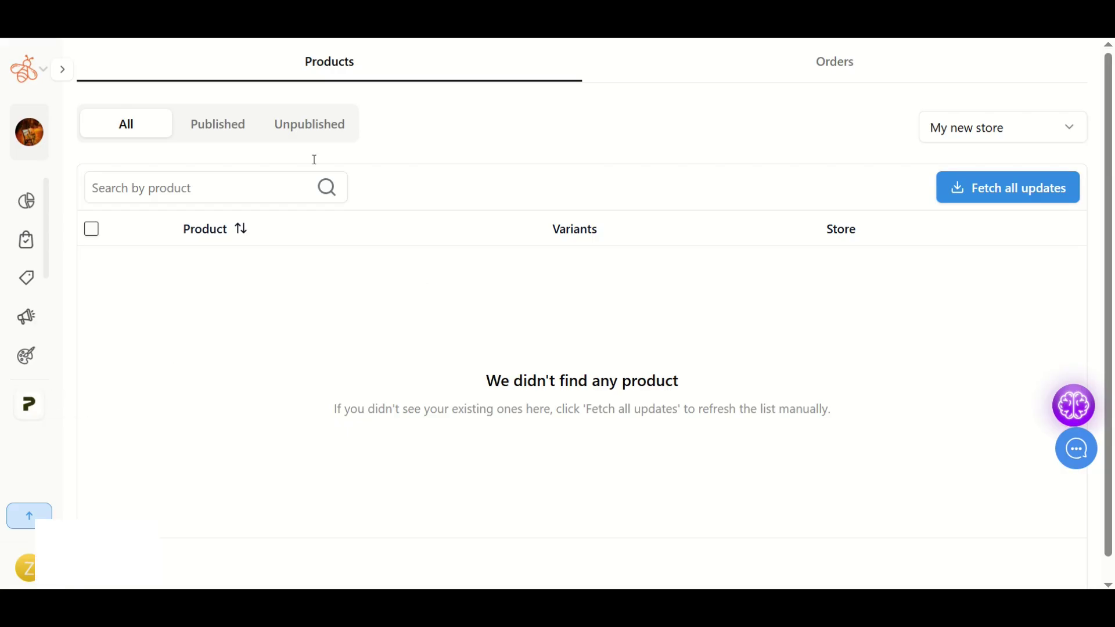
Open EverBee's Products list and review the 12 published products, such as Baseball and Horse
click(63, 71)
click(69, 209)
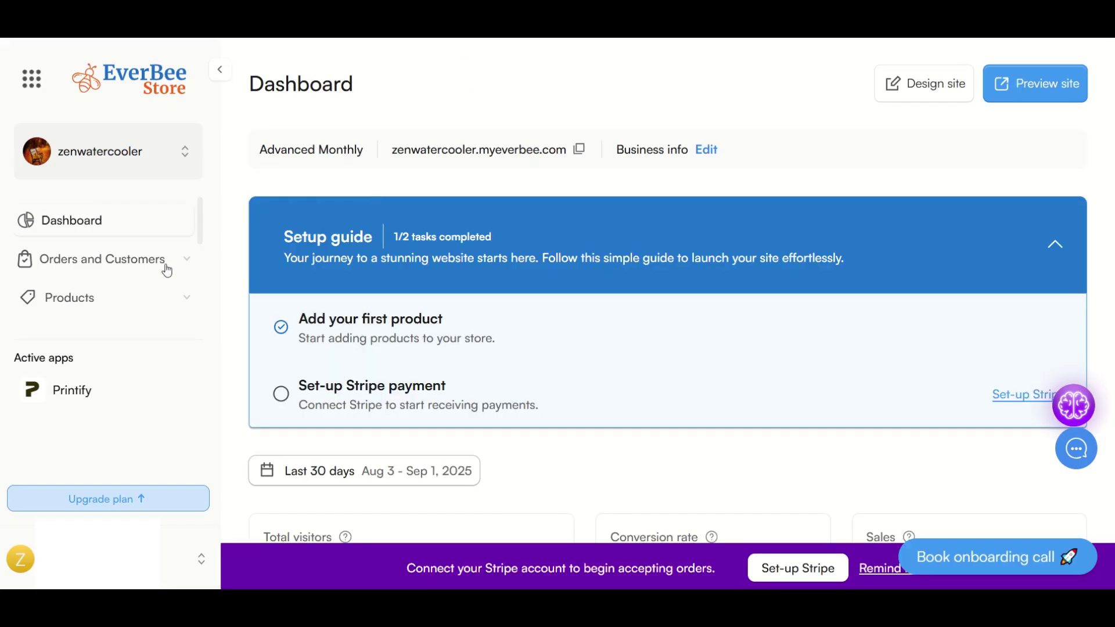
click(80, 304)
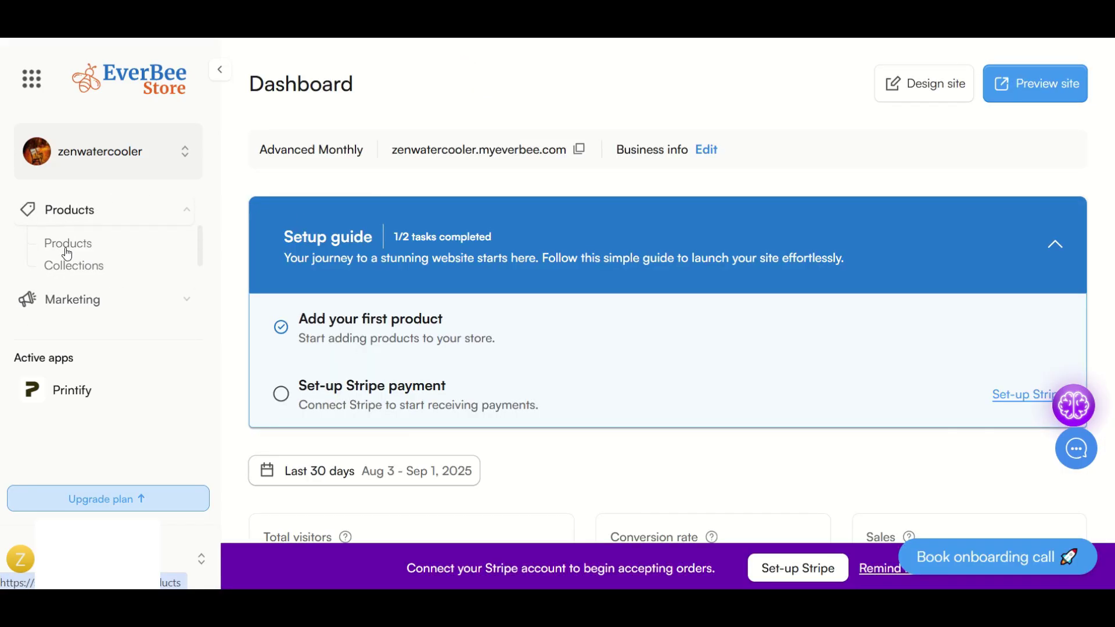
click(68, 247)
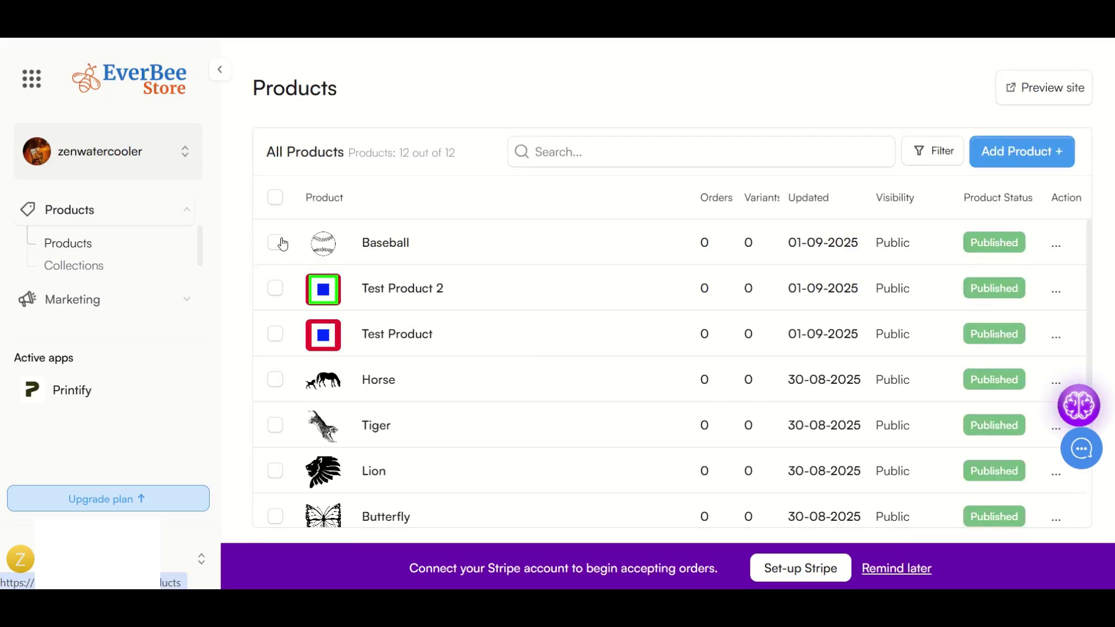
scroll(546, 406, down, 4)
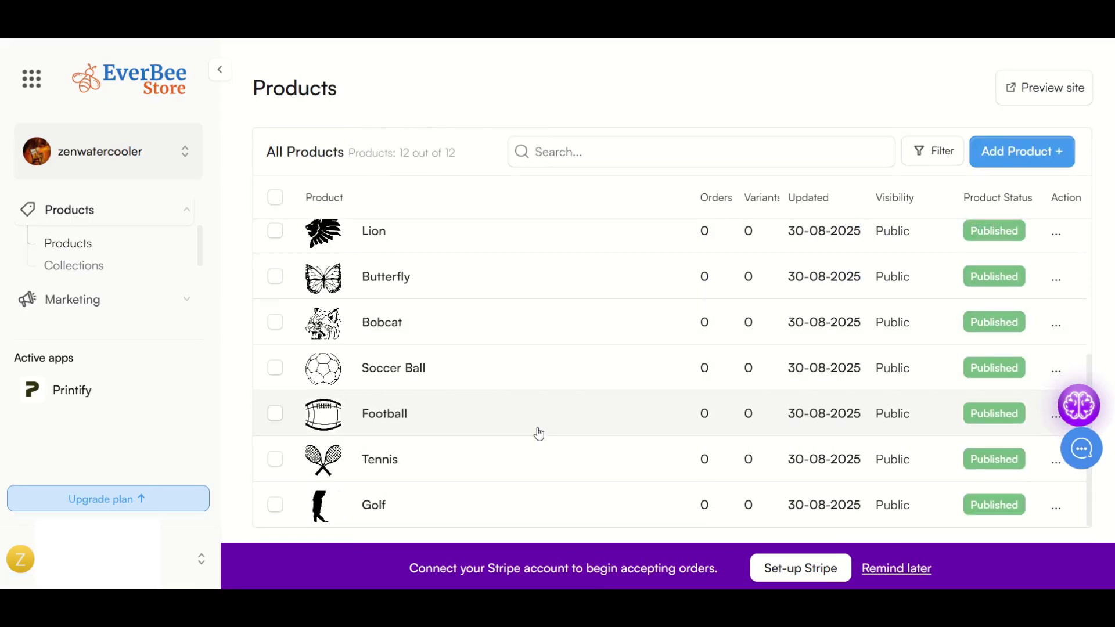
scroll(539, 434, up, 4)
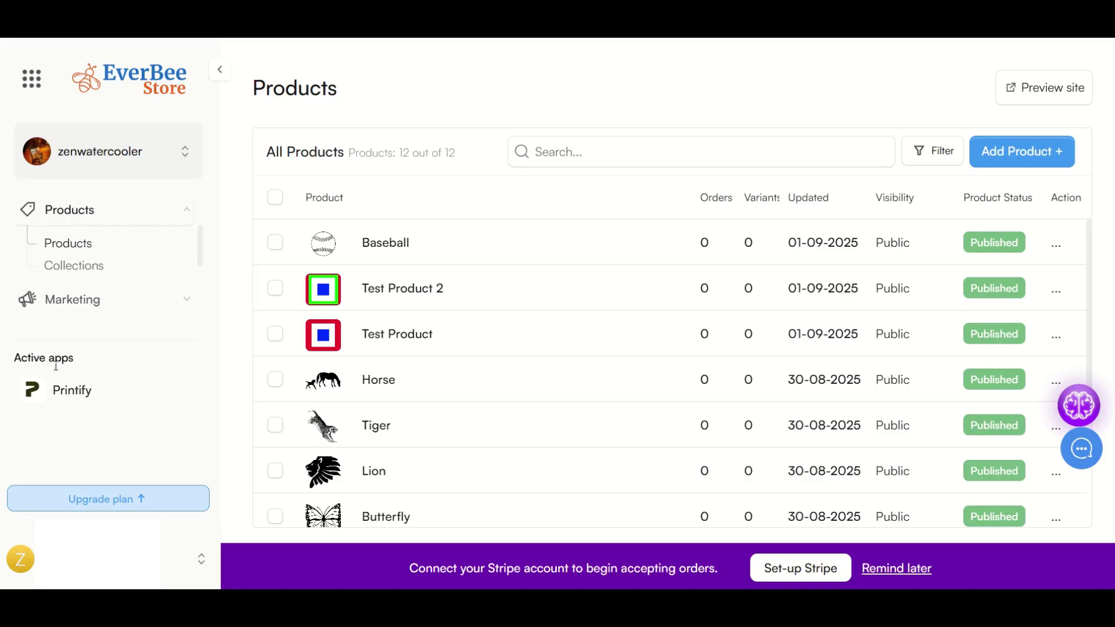
Reopen the Printify app's product list in EverBee to confirm it is still empty
click(61, 395)
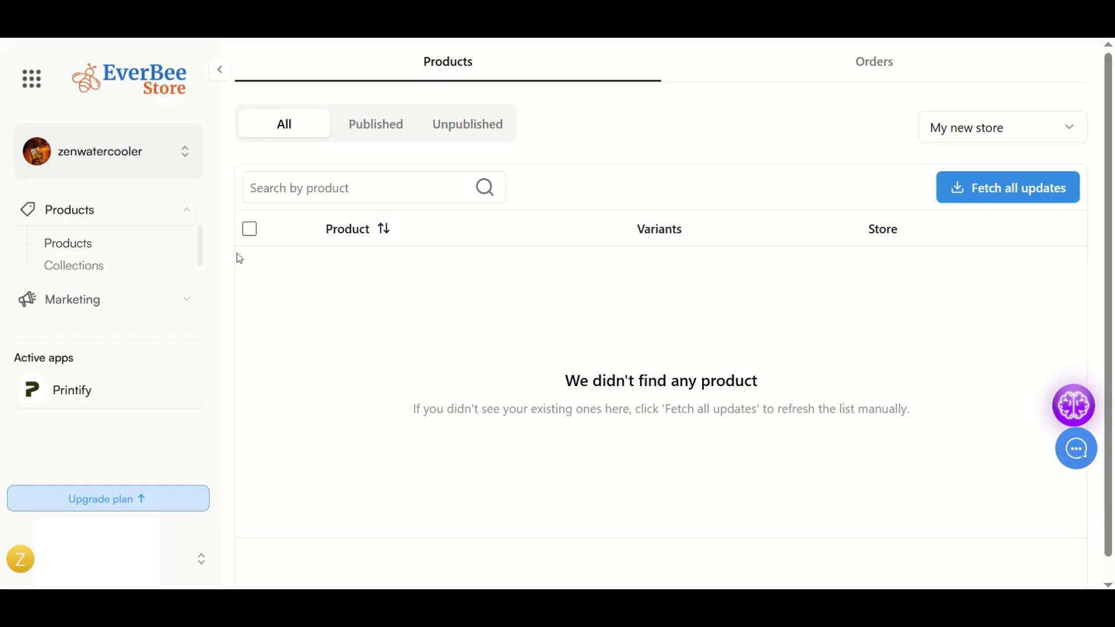
mouse_move(67, 393)
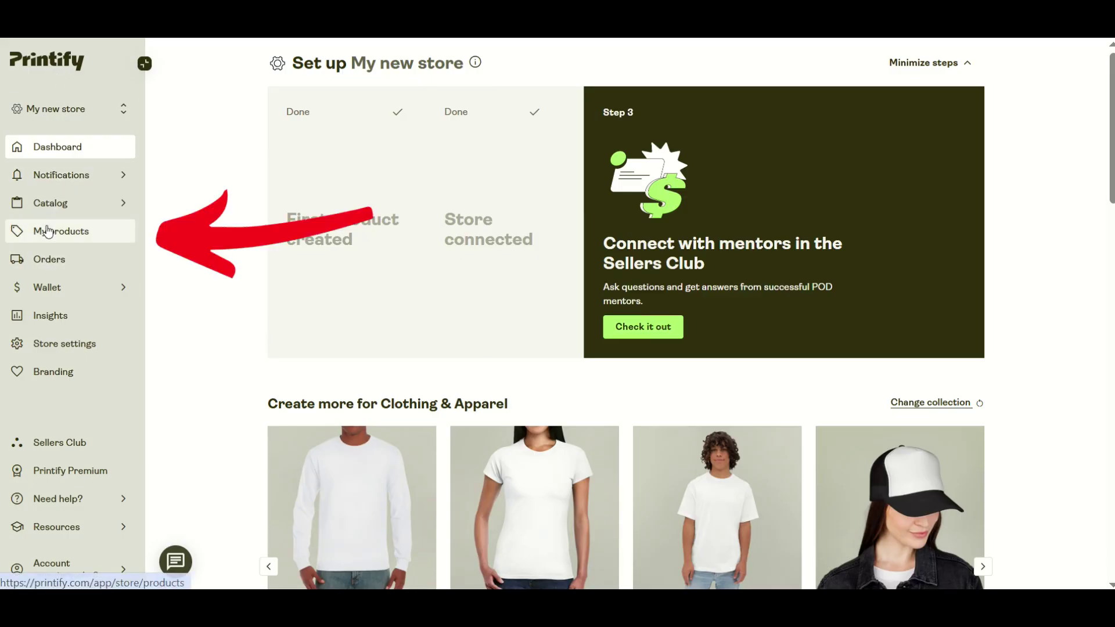
Browse Printify's T-shirts catalog and open the Unisex Heavy Cotton Tee
click(51, 231)
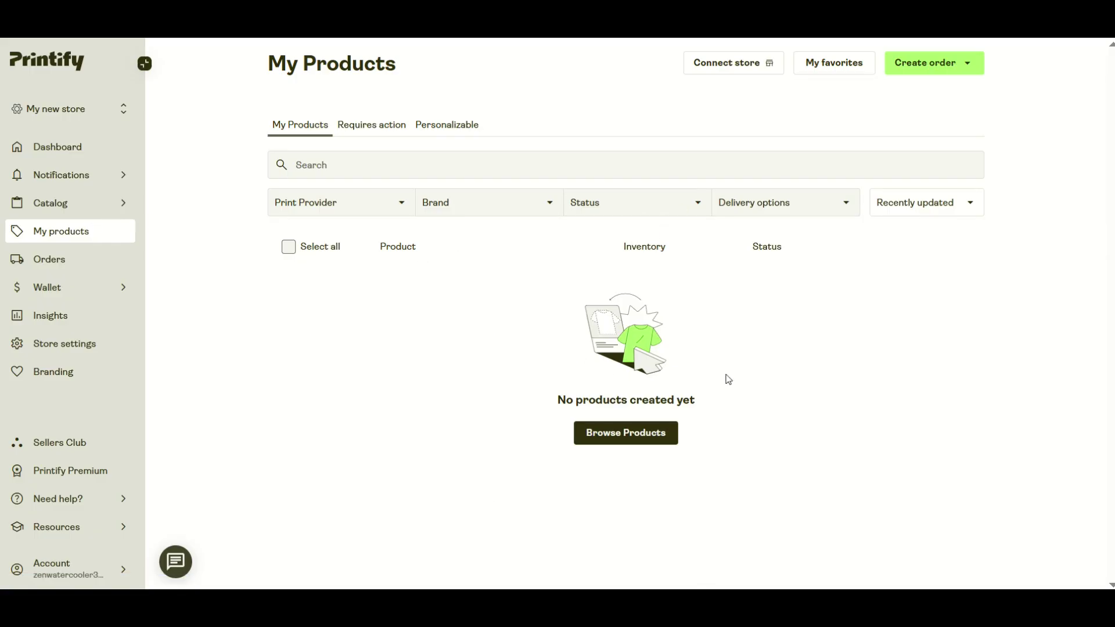
click(597, 434)
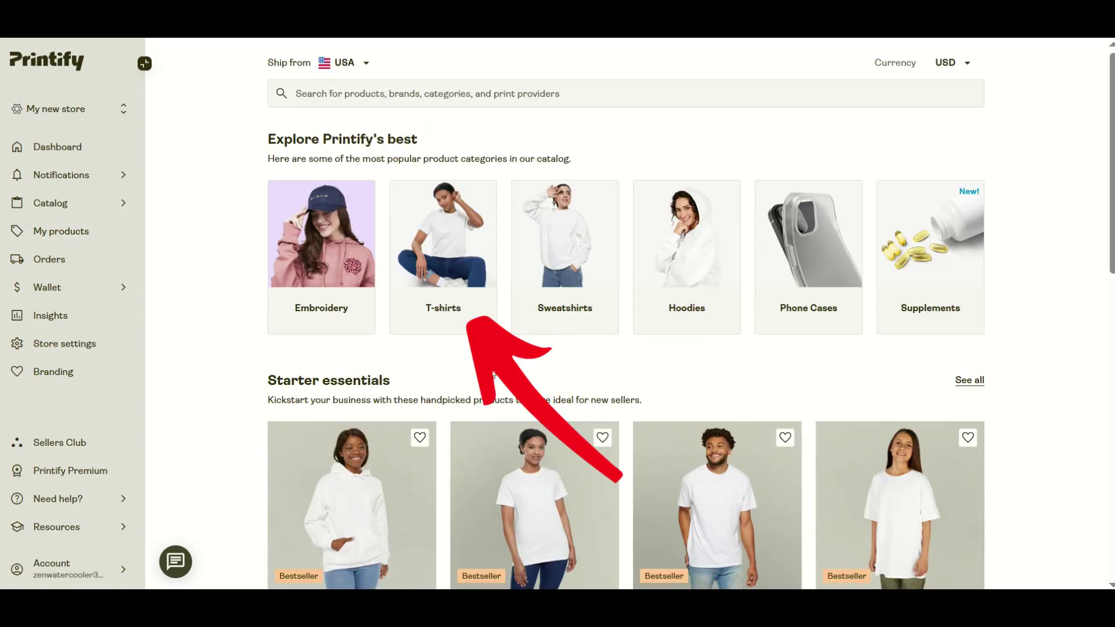
click(433, 237)
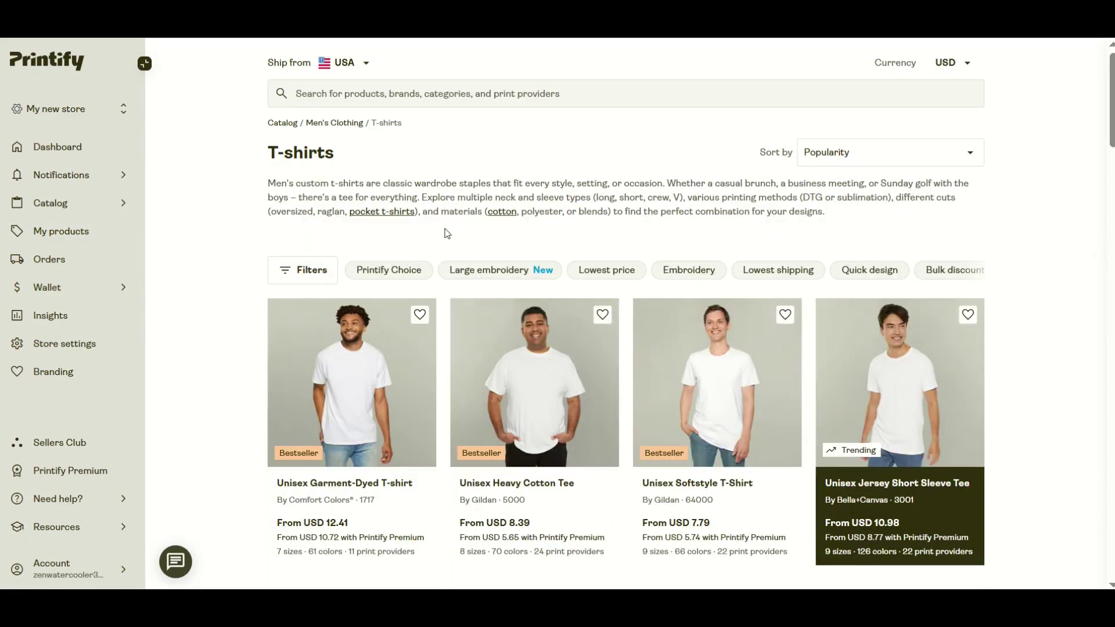
click(508, 504)
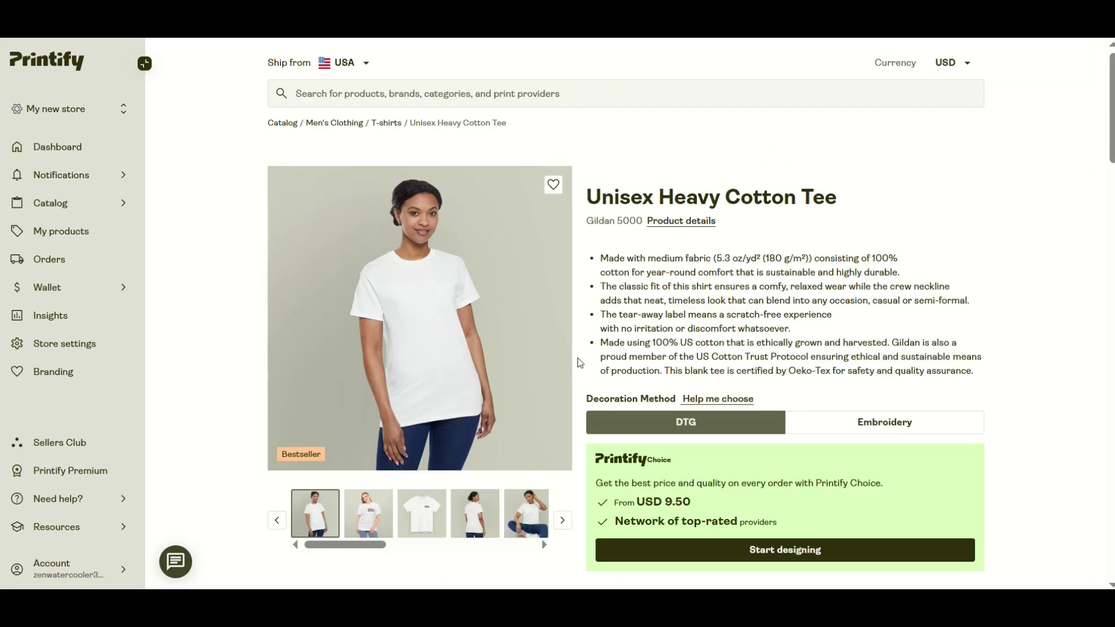
Upload the astronaut cat image 001.png to the tee's front and nudge it up to 2.54% top
click(763, 552)
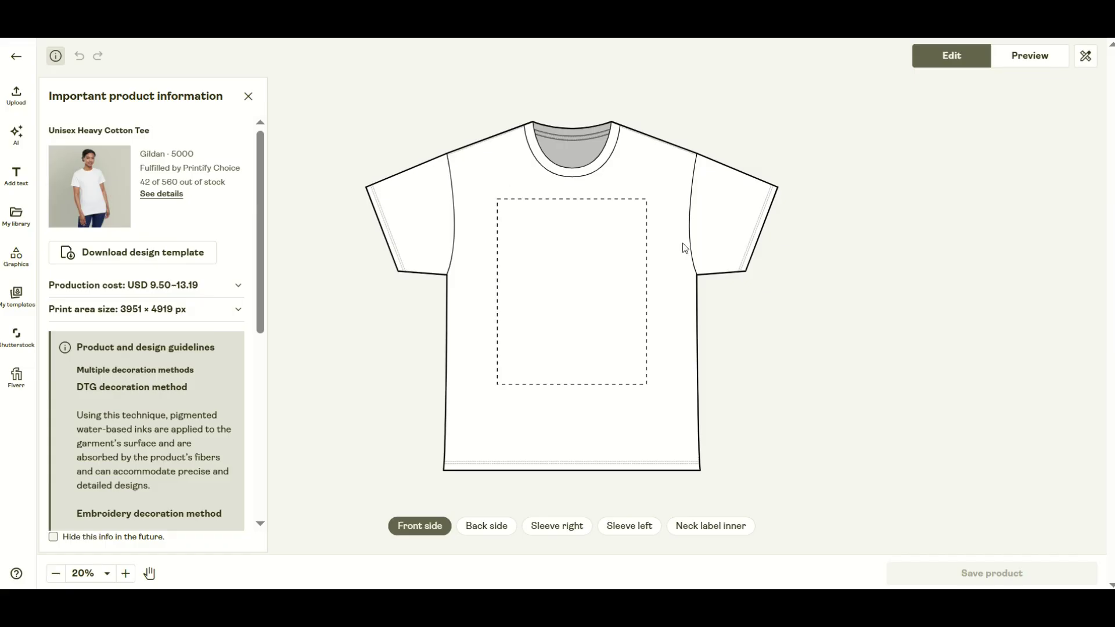
click(248, 96)
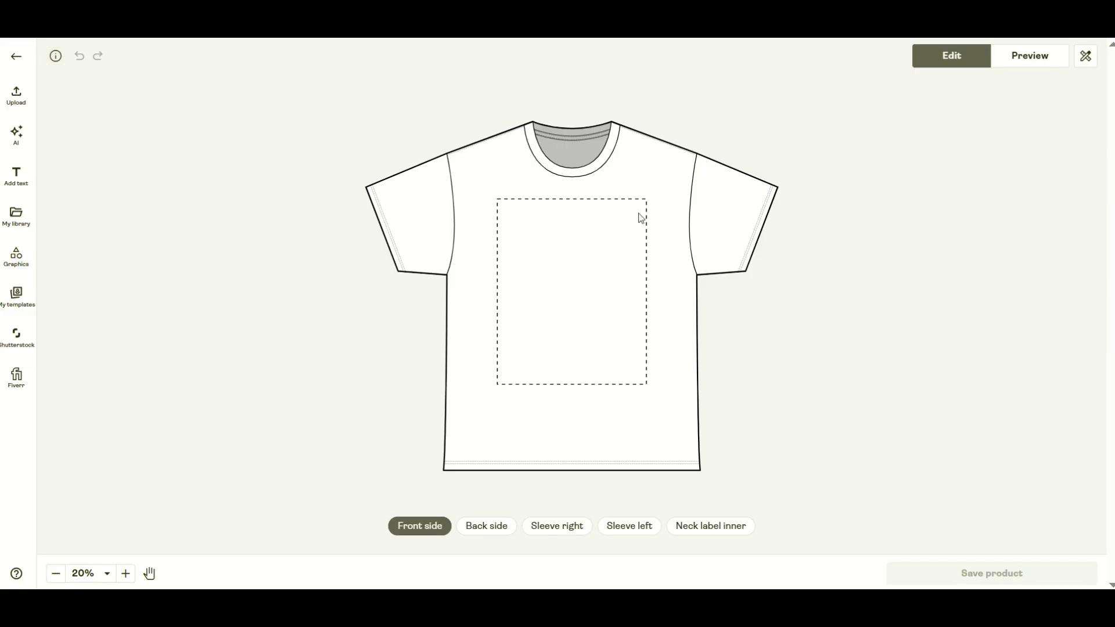
click(23, 99)
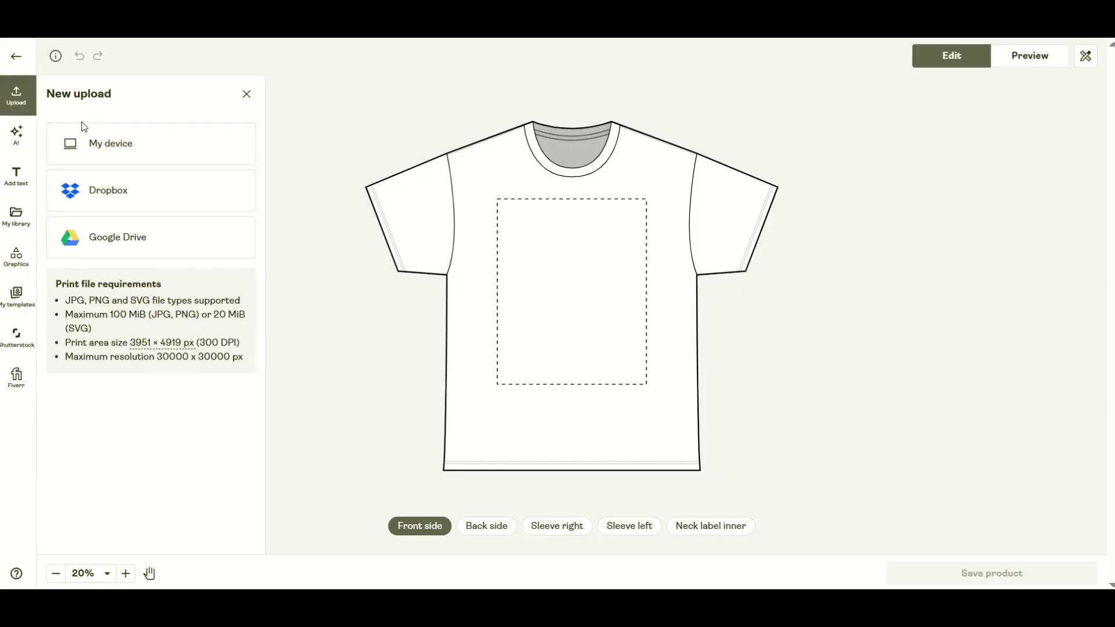
click(133, 150)
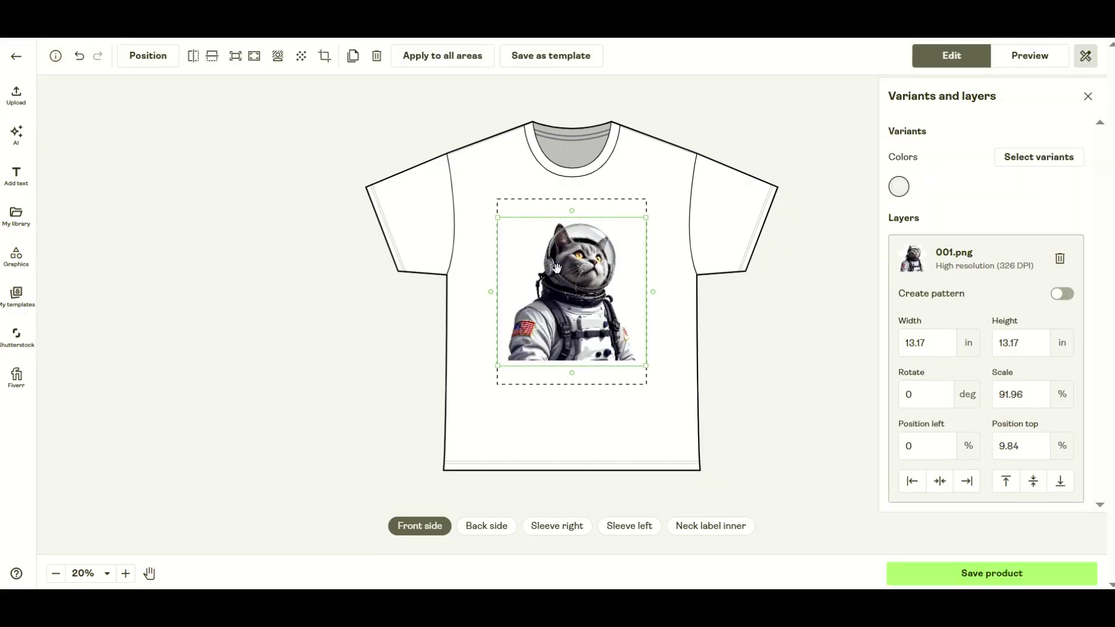
drag(557, 269, 556, 255)
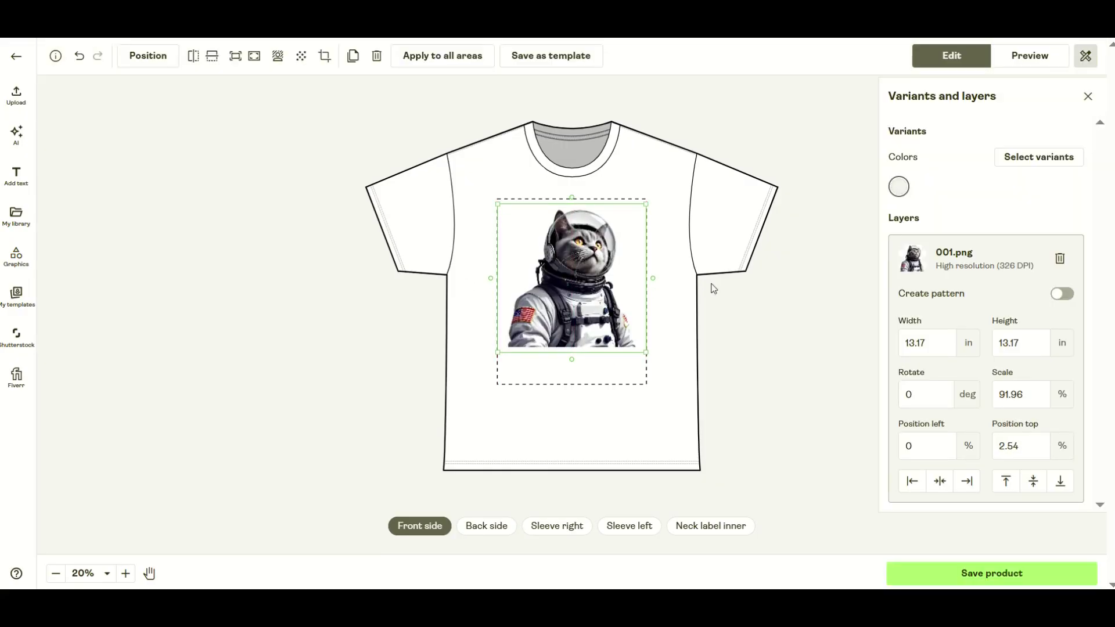
click(1088, 97)
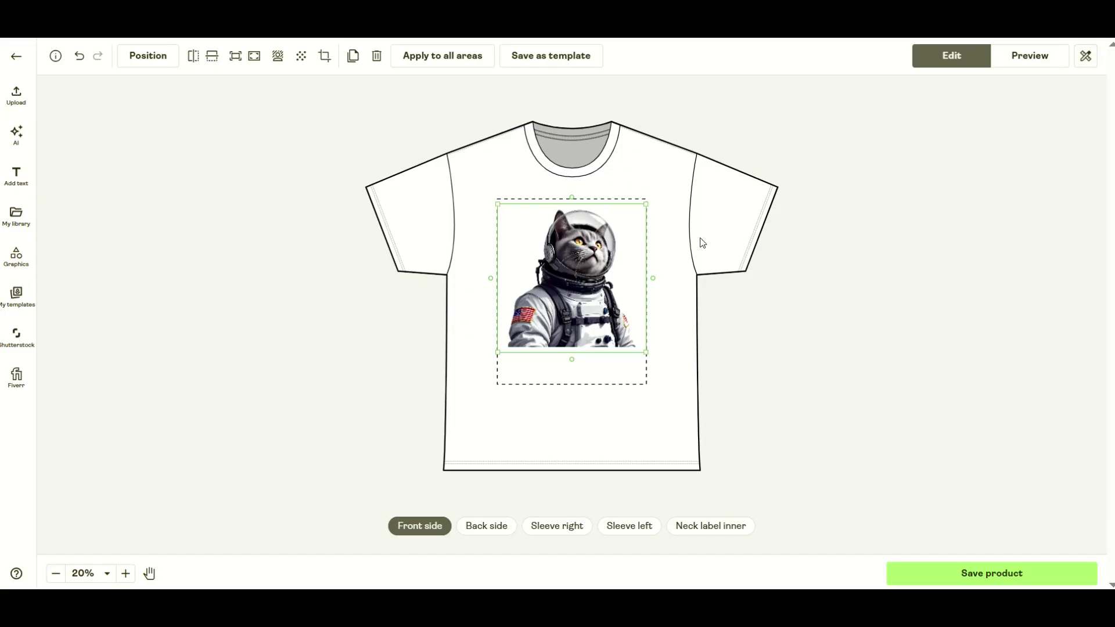
Save the tee design and narrow the listing mockups to only Front, White
click(961, 574)
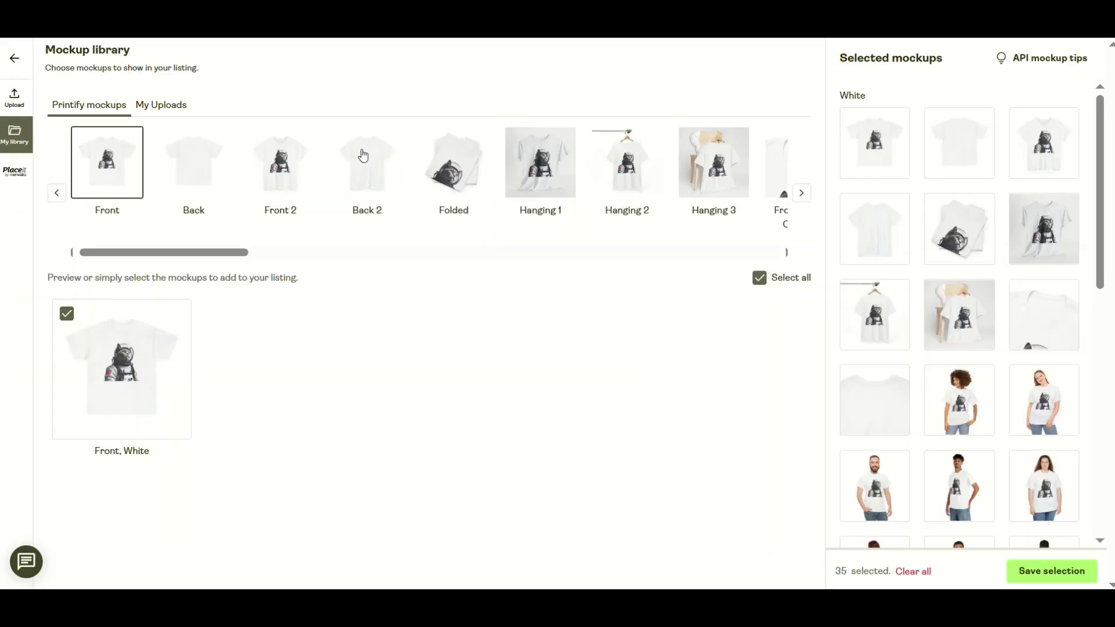
mouse_move(856, 240)
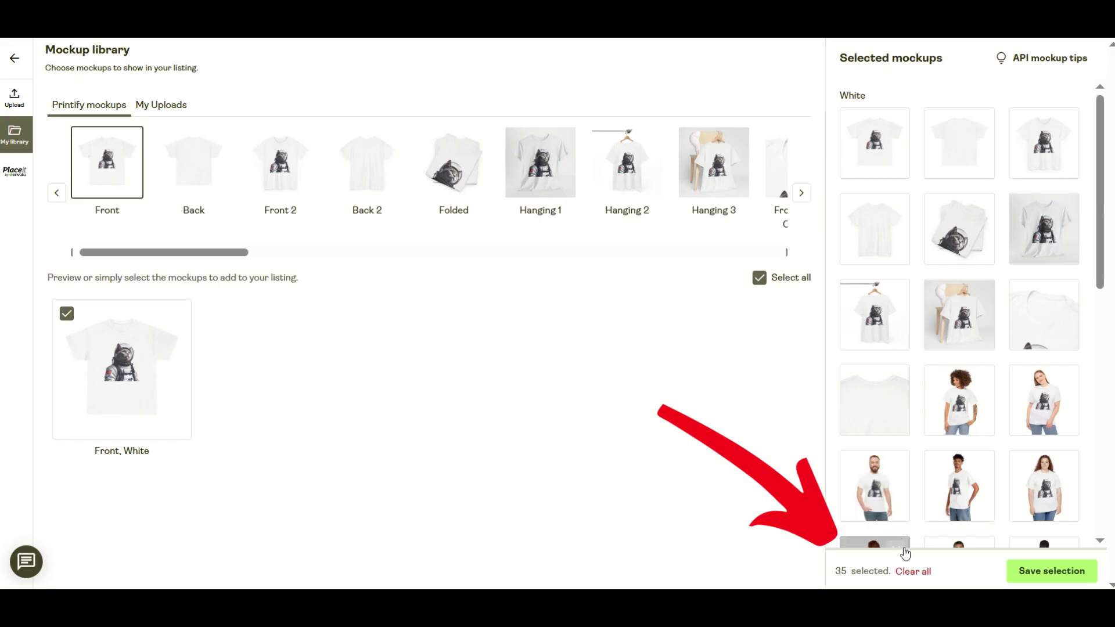
click(913, 571)
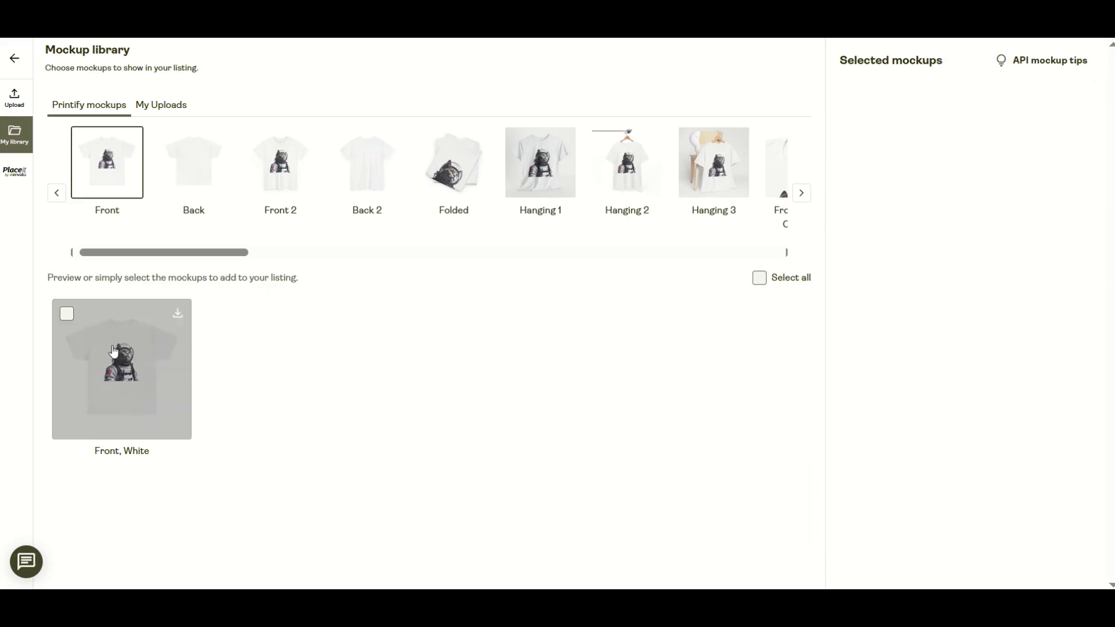
click(66, 314)
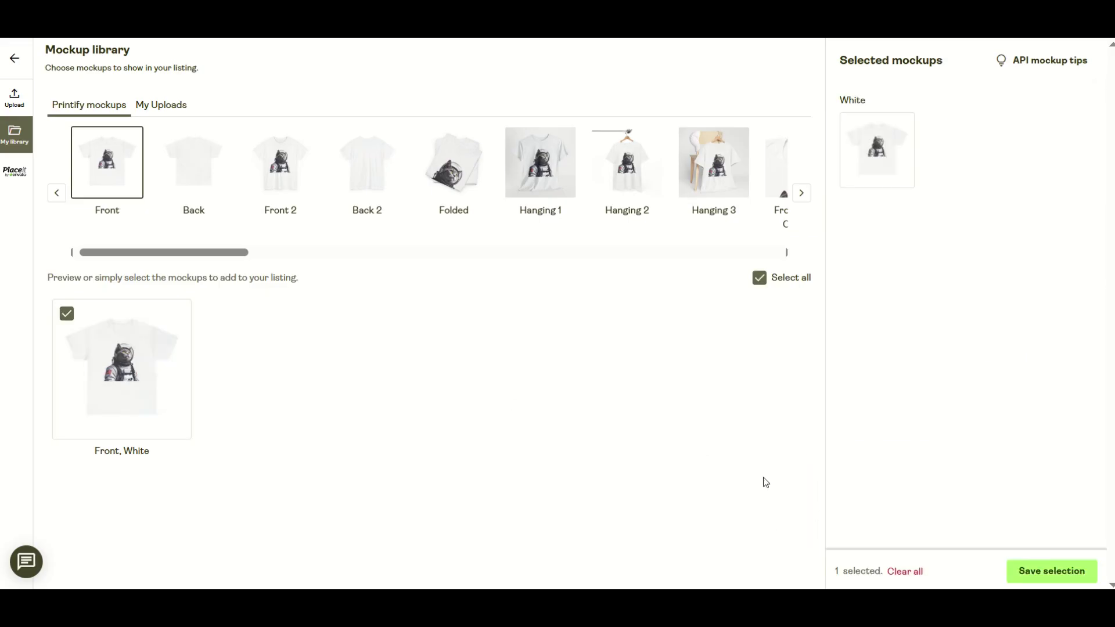
click(1043, 572)
Insert an 'ASTRONAUT CAT' heading line above the existing listing description text
scroll(481, 298, down, 3)
scroll(440, 301, down, 2)
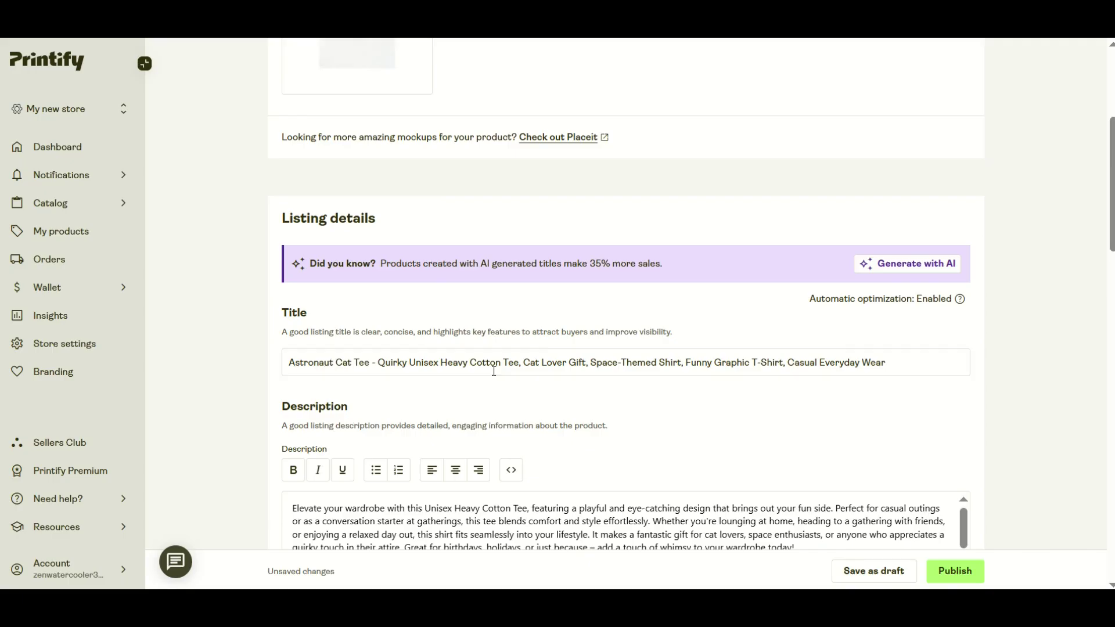
scroll(609, 473, down, 2)
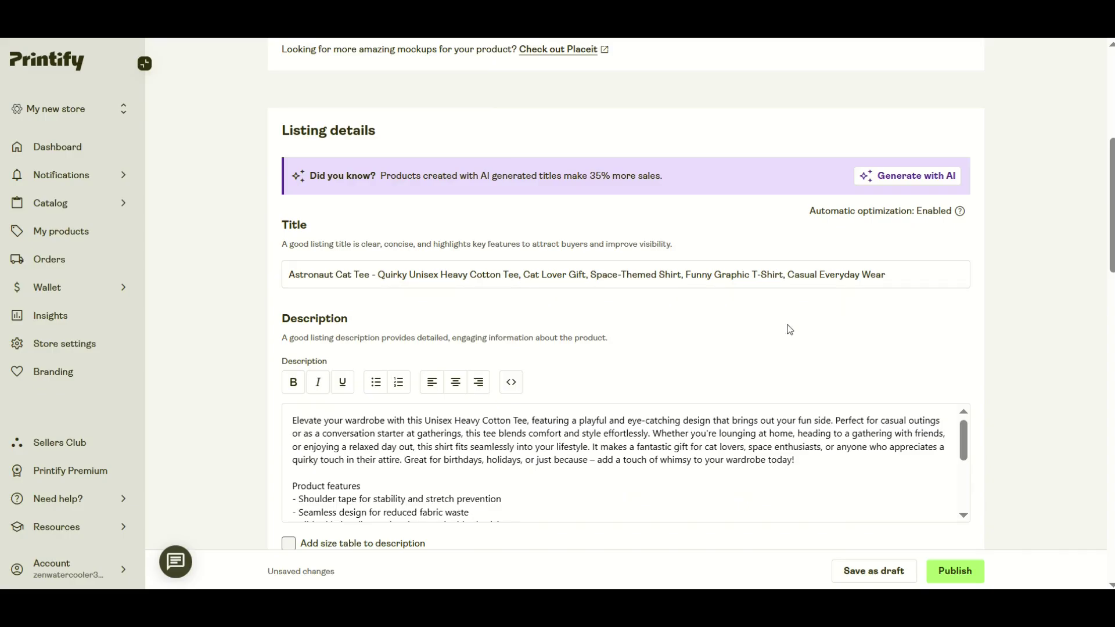
click(295, 418)
text(ASTRONAUT CAT)
key(Delete)
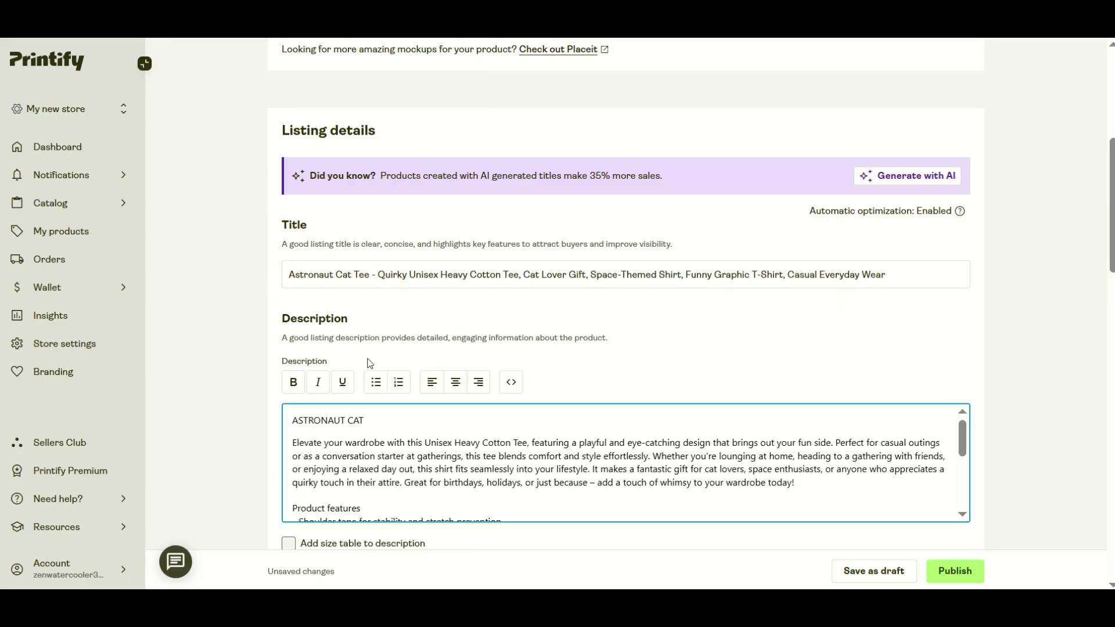
scroll(342, 445, down, 5)
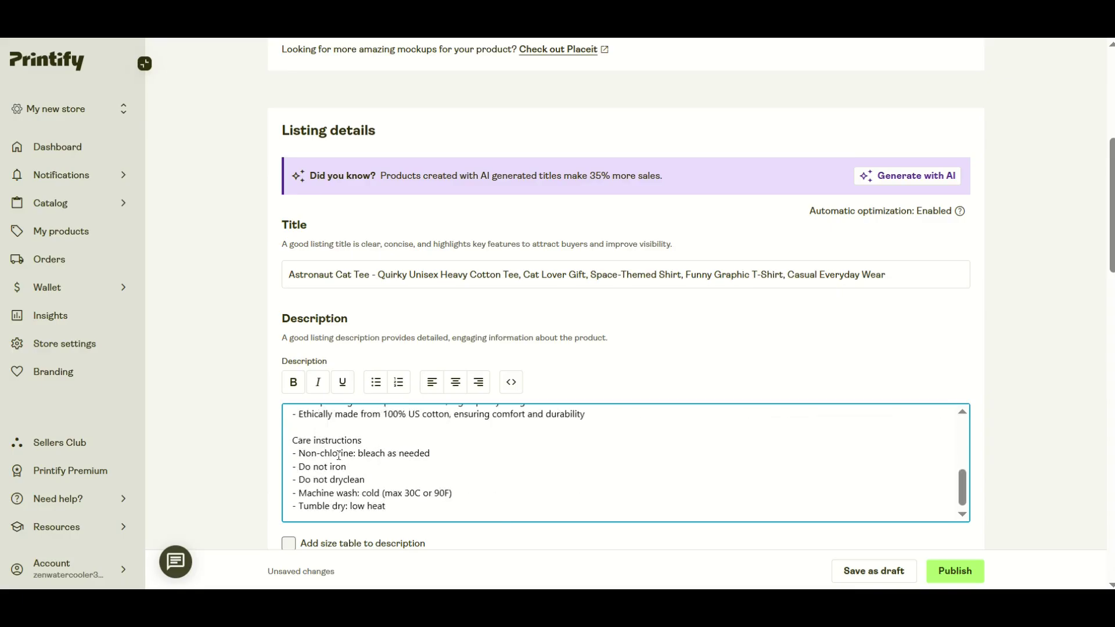
scroll(338, 454, down, 3)
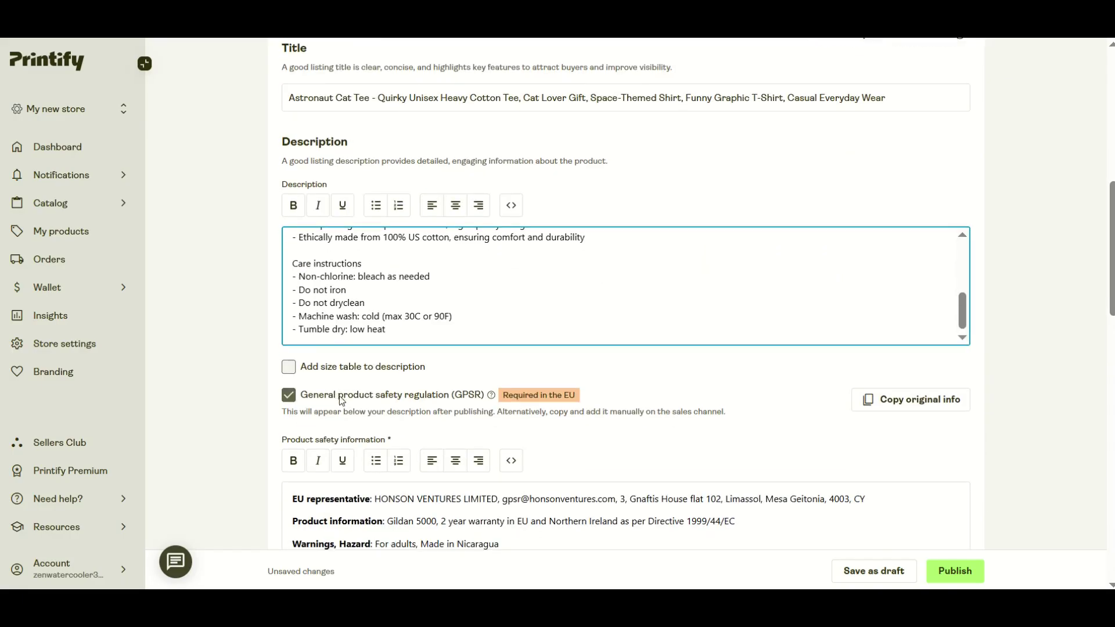
scroll(340, 390, down, 13)
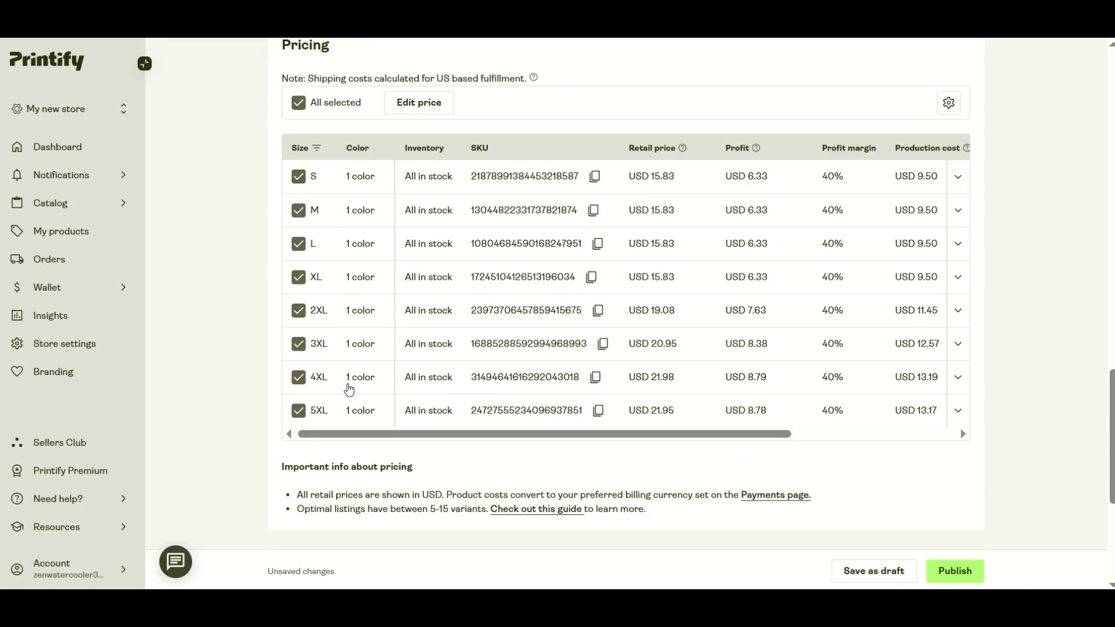
scroll(349, 389, down, 1)
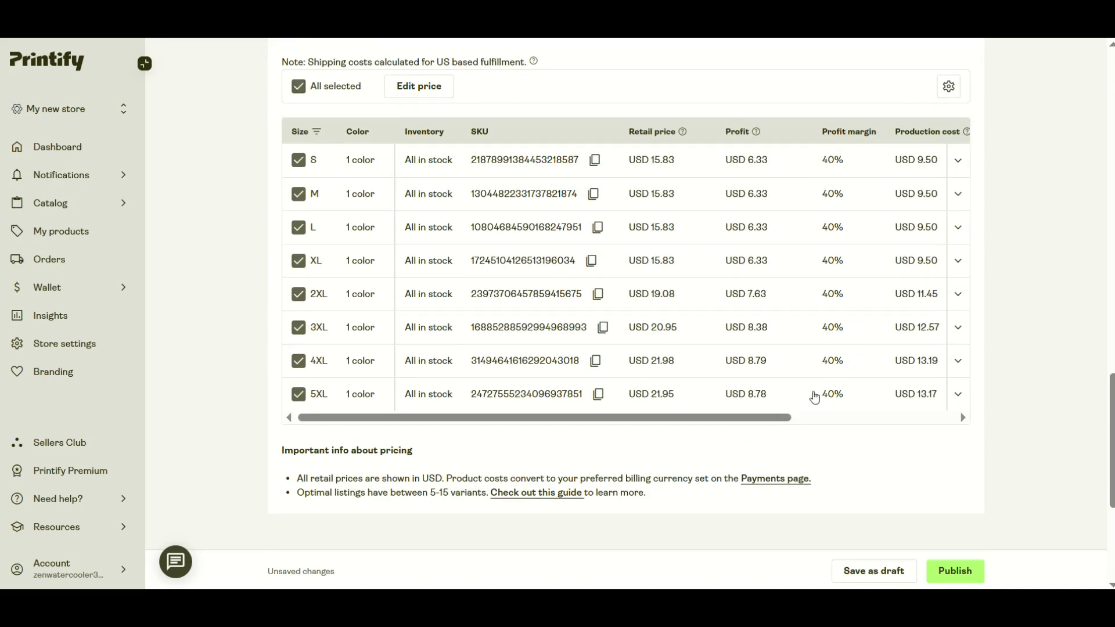
scroll(804, 281, up, 3)
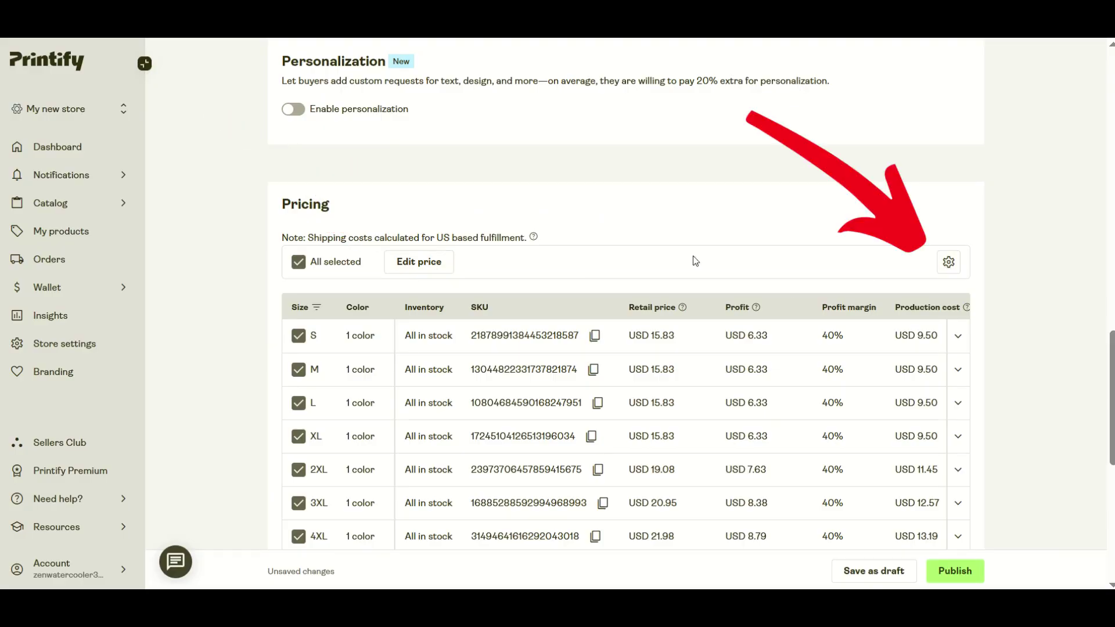
scroll(695, 260, down, 2)
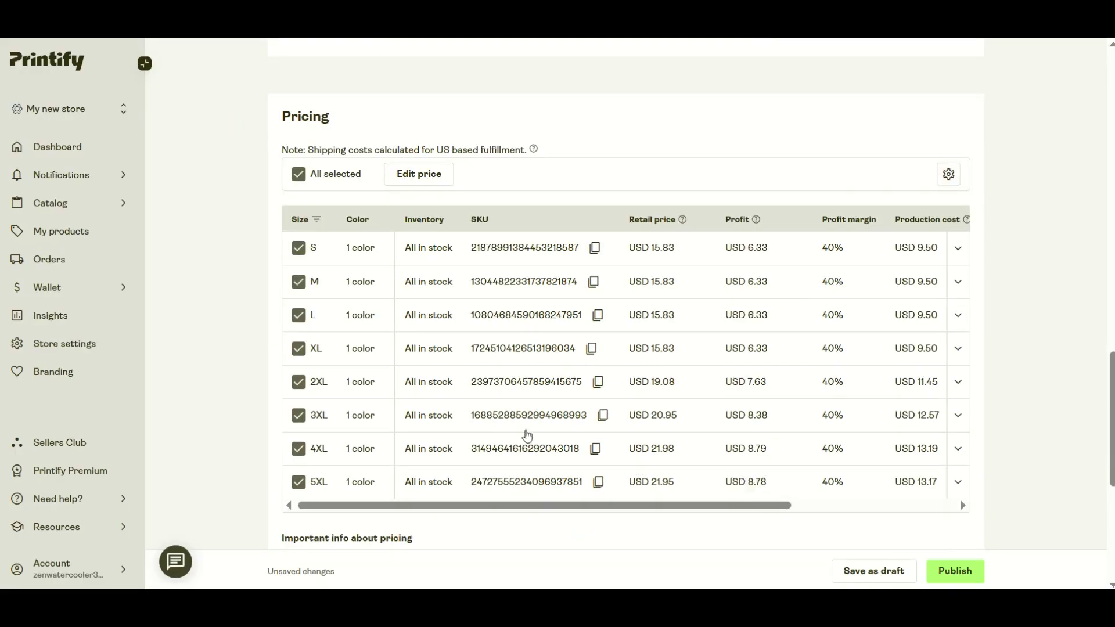
scroll(1019, 284, down, 2)
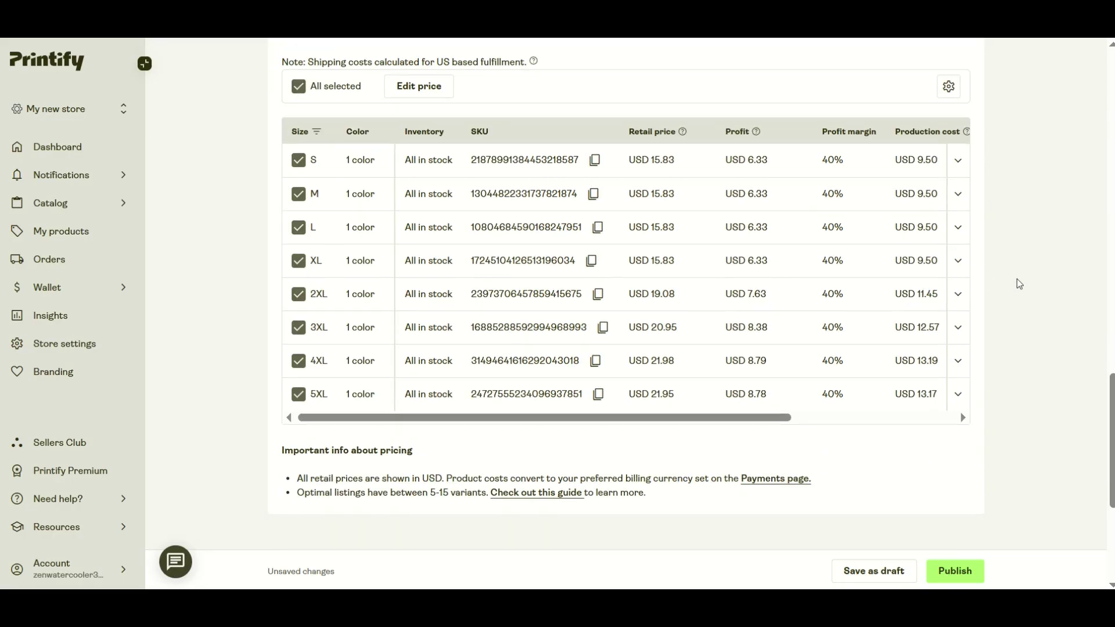
scroll(1016, 281, down, 5)
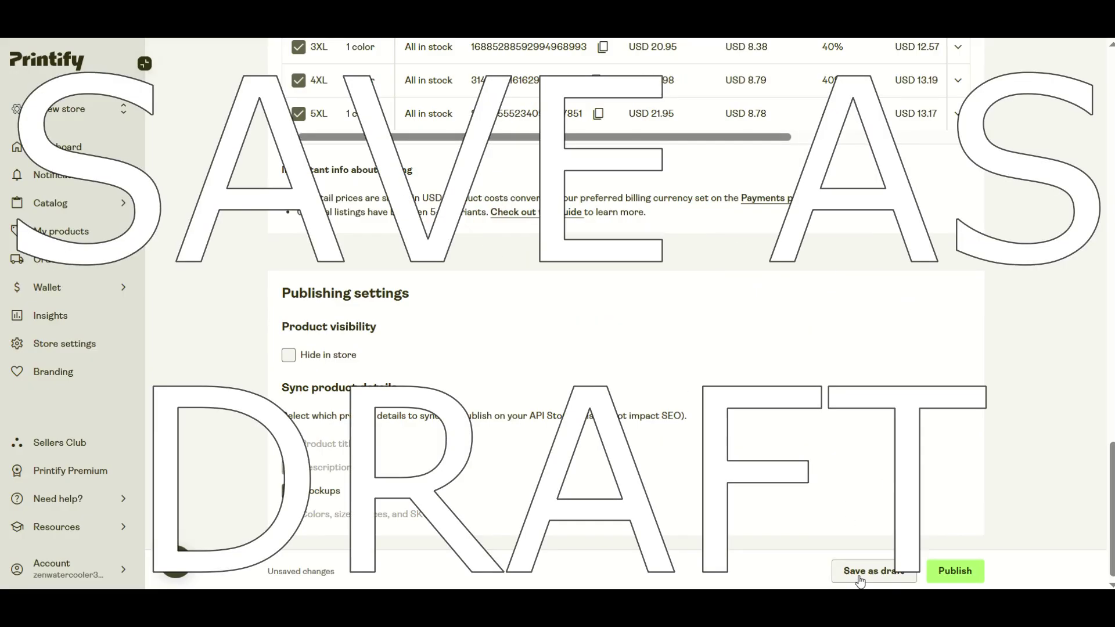
Save the Astronaut Cat Tee listing as an unpublished draft
click(860, 578)
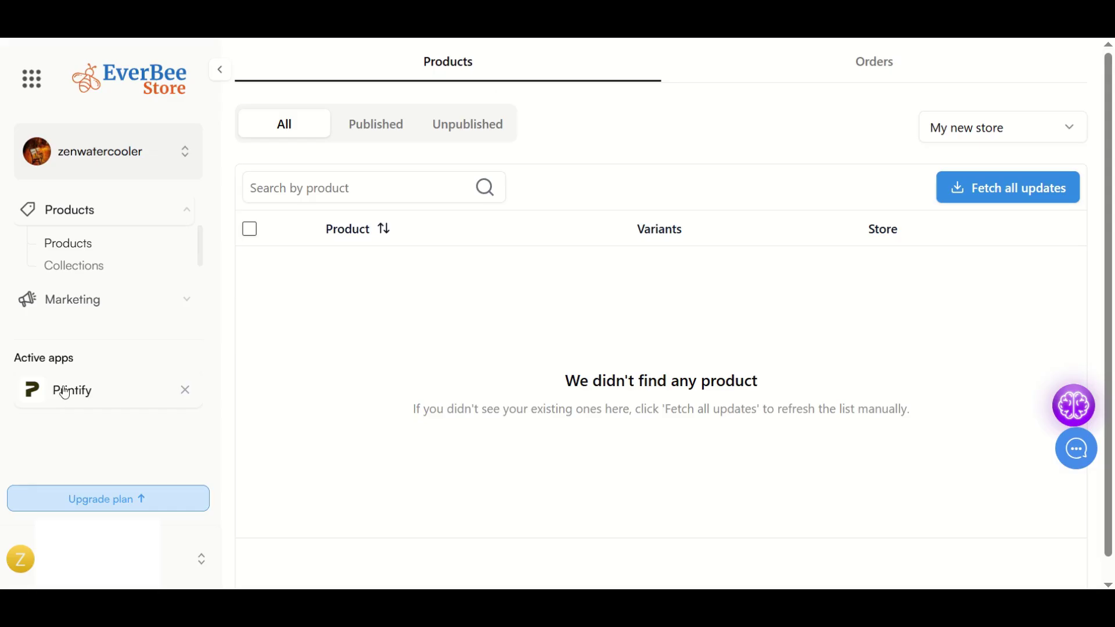
Fetch the Astronaut Cat Tee from Printify and publish it to the Zen Watercooler store
click(1027, 198)
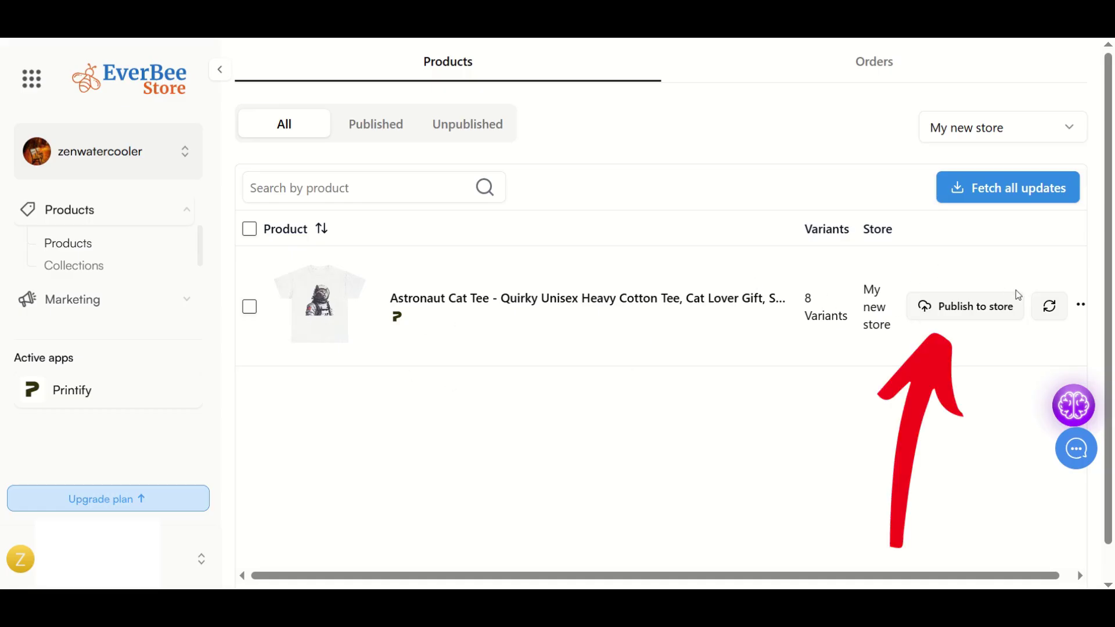
click(967, 306)
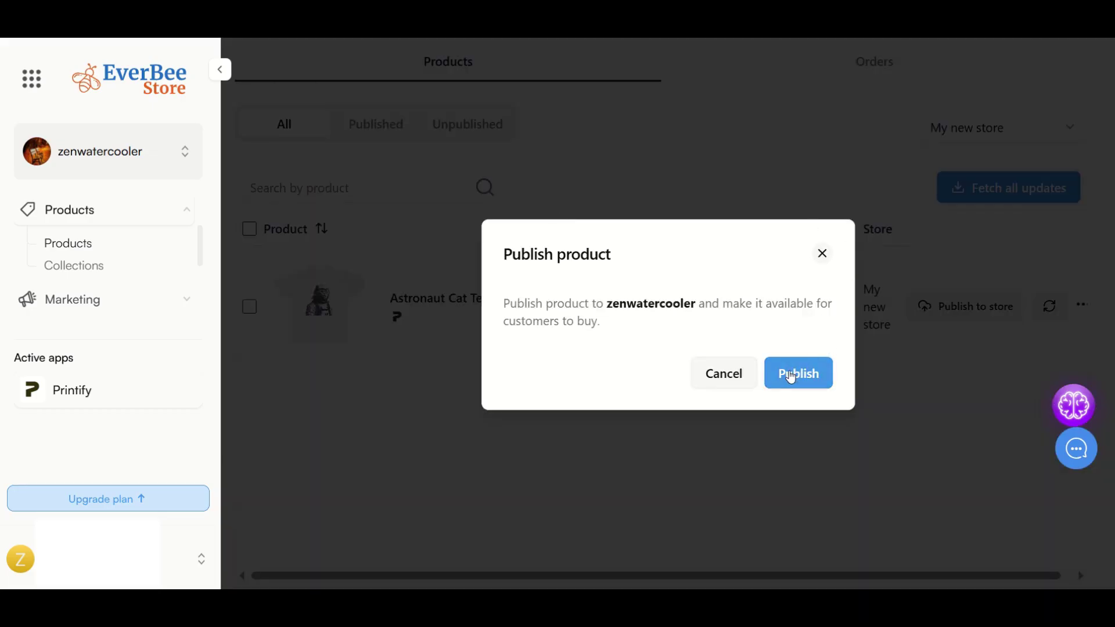
click(787, 374)
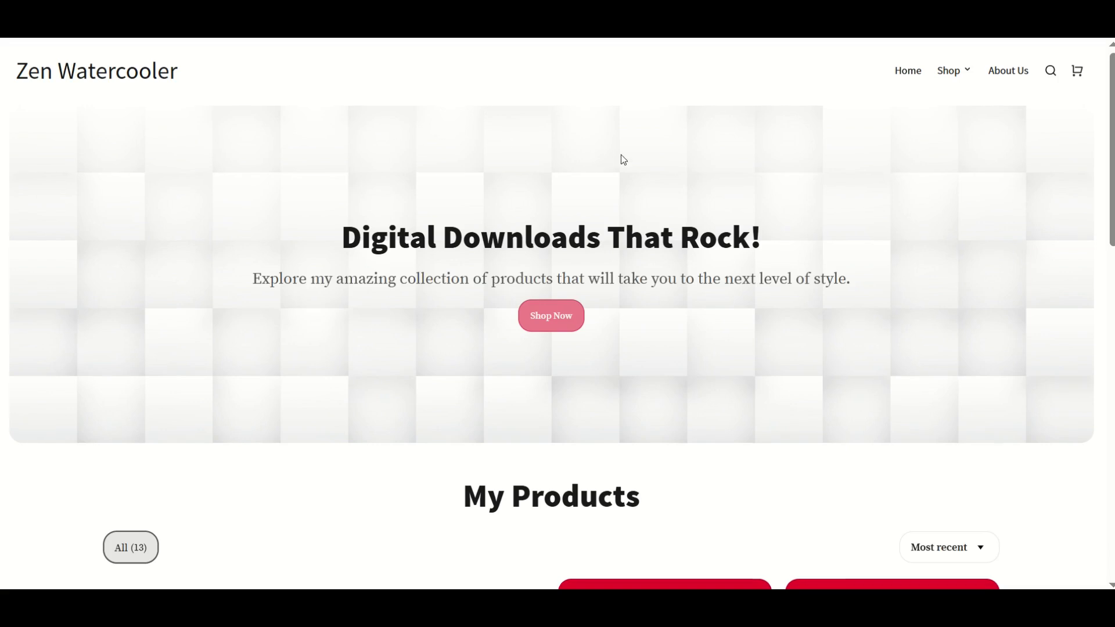
Open the Astronaut Cat Tee card under My Products and select the 5XL size to see its price
scroll(621, 156, down, 5)
scroll(622, 155, down, 2)
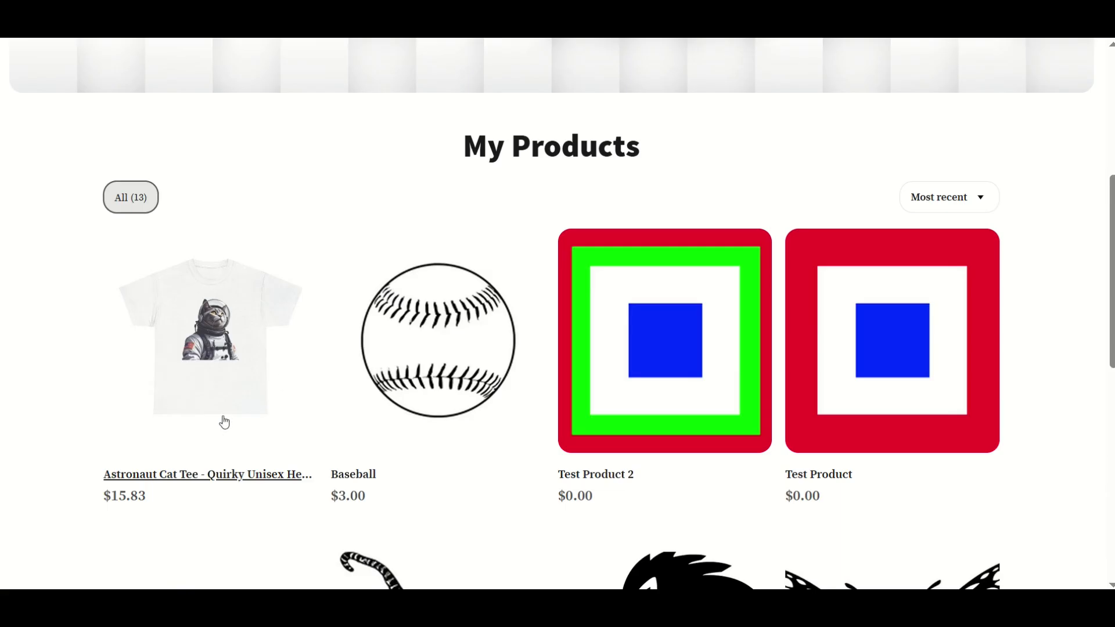
click(307, 250)
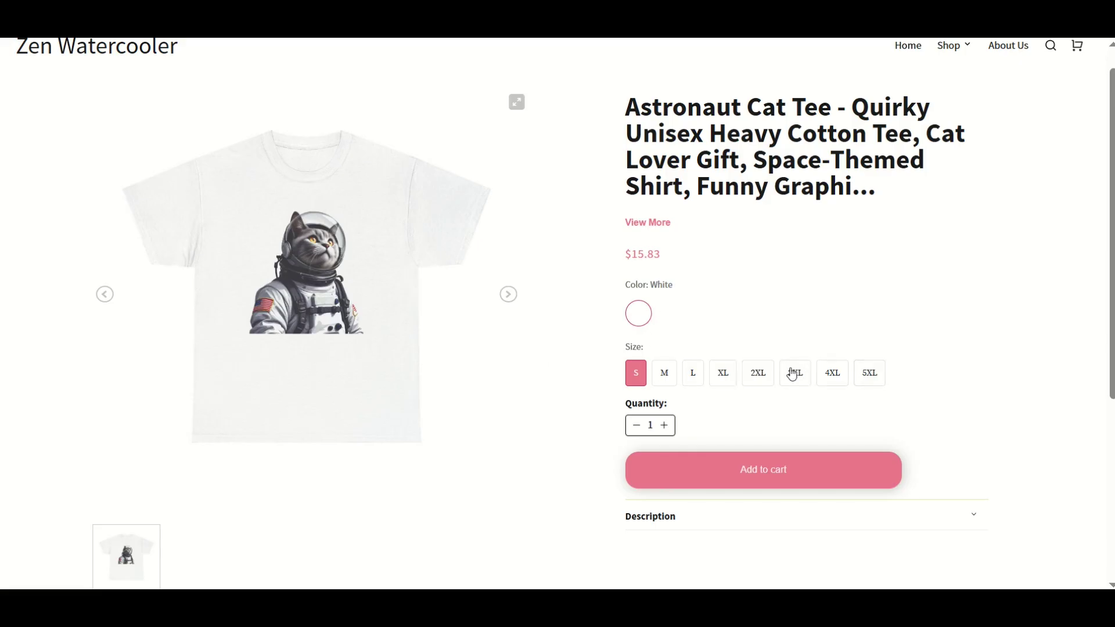
click(882, 374)
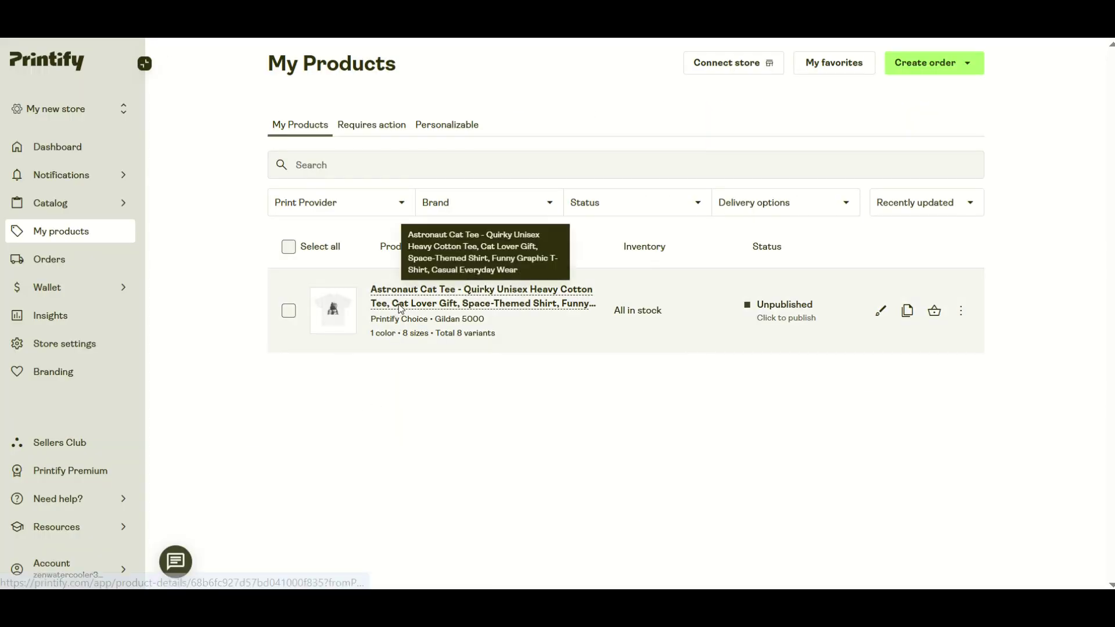
Prefix the Astronaut Cat Tee title with 'Zen Watercooler' and save it as a draft
click(401, 321)
scroll(289, 242, down, 2)
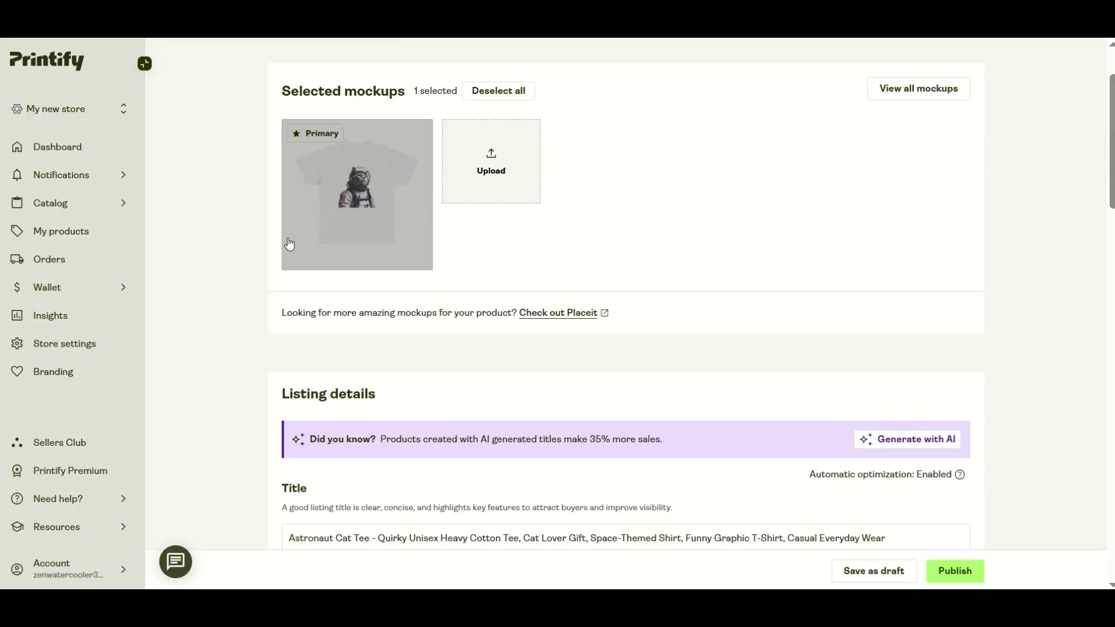
scroll(375, 205, down, 2)
scroll(377, 208, down, 3)
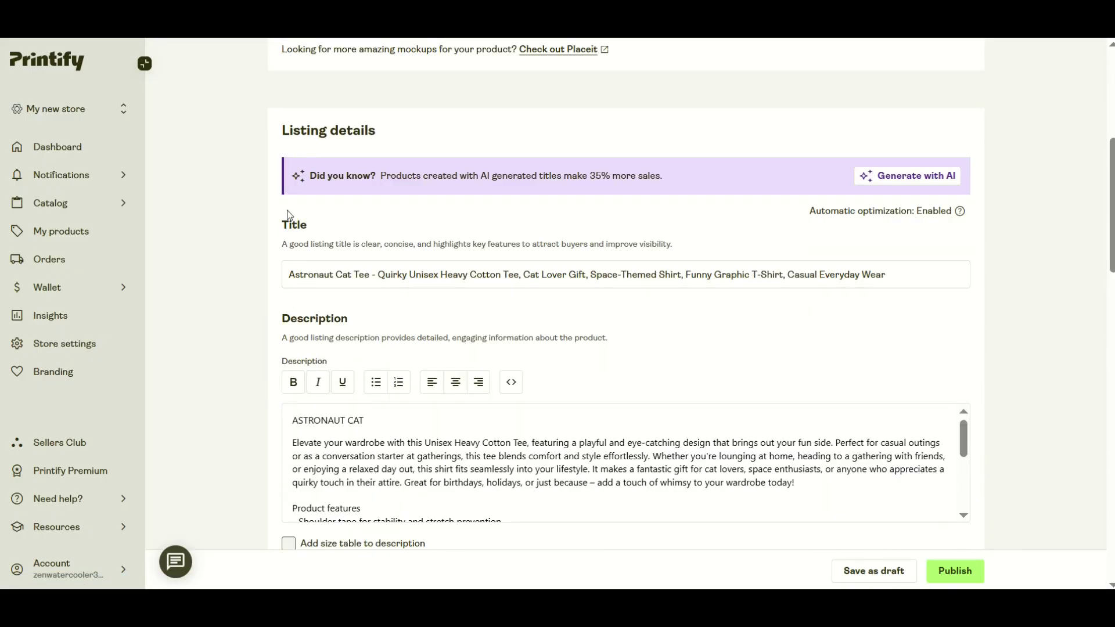
click(284, 263)
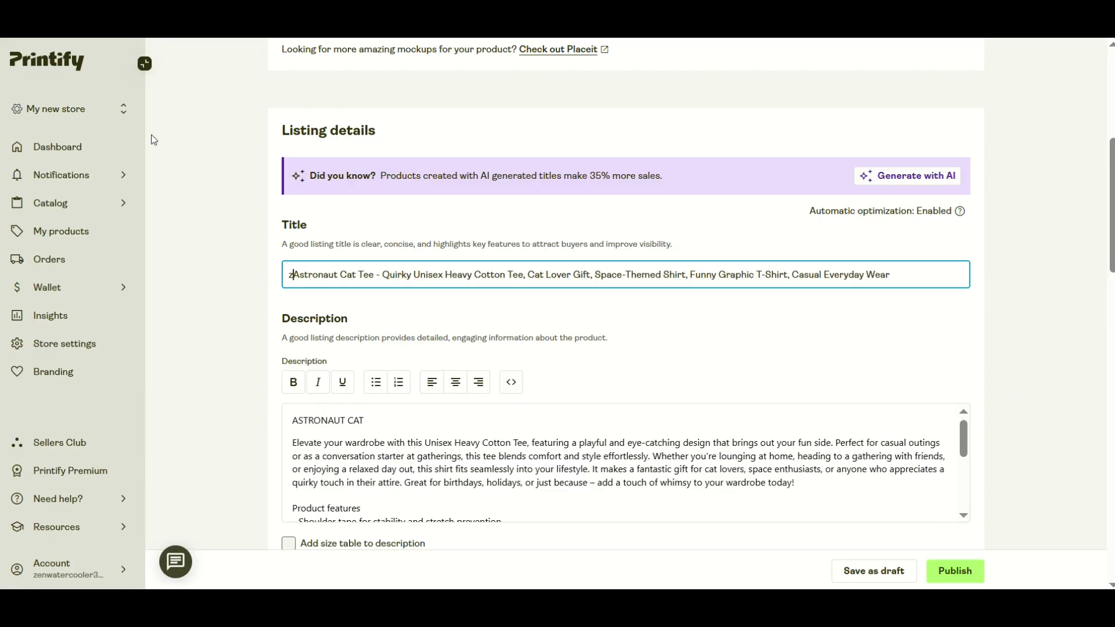
text(Zen Watercool)
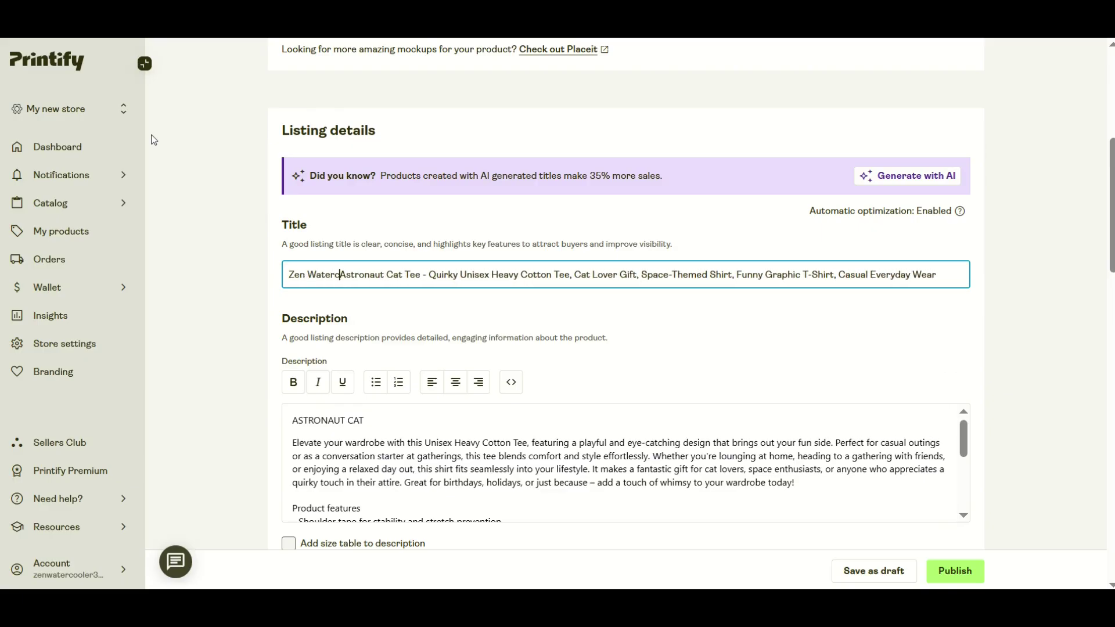
text(er)
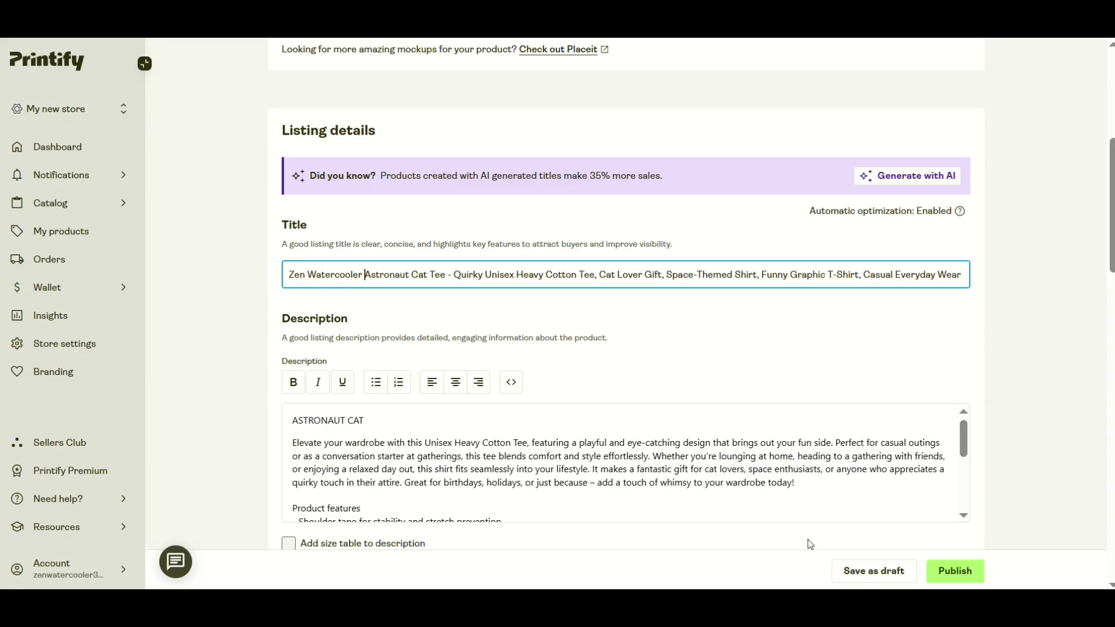
click(856, 572)
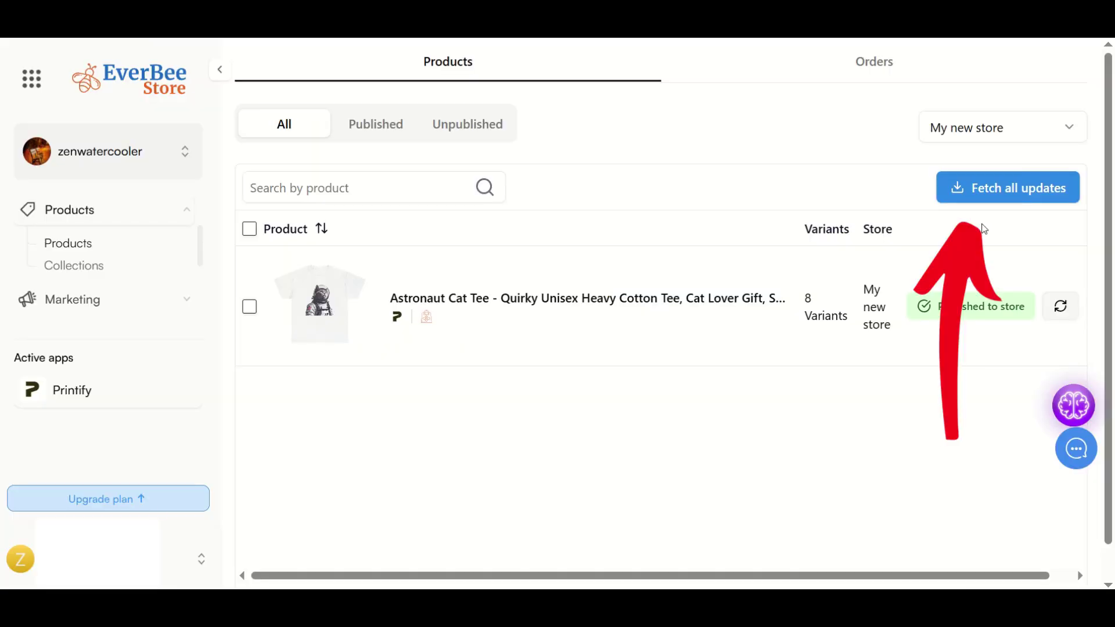
Fetch the retitled tee and publish all its changed details, keeping every change ticked
click(986, 186)
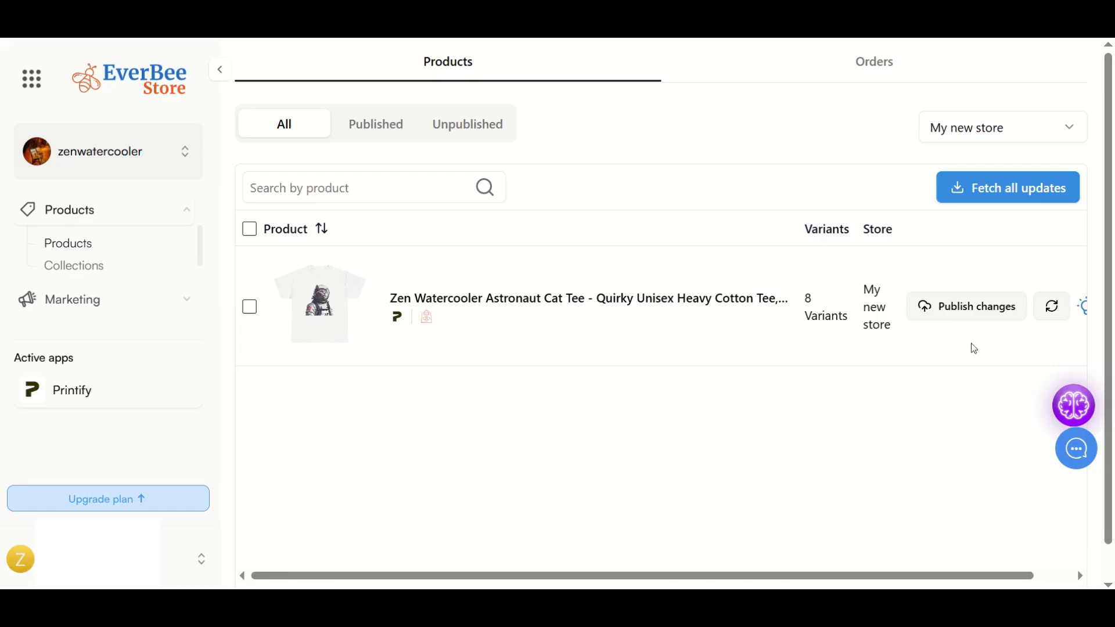
click(970, 304)
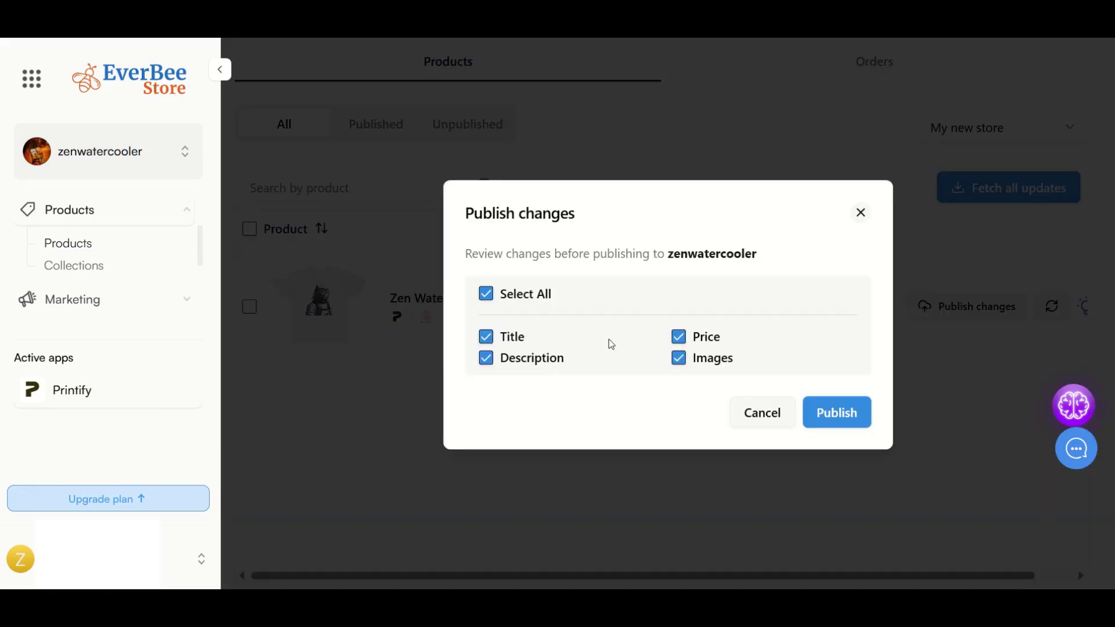
click(832, 418)
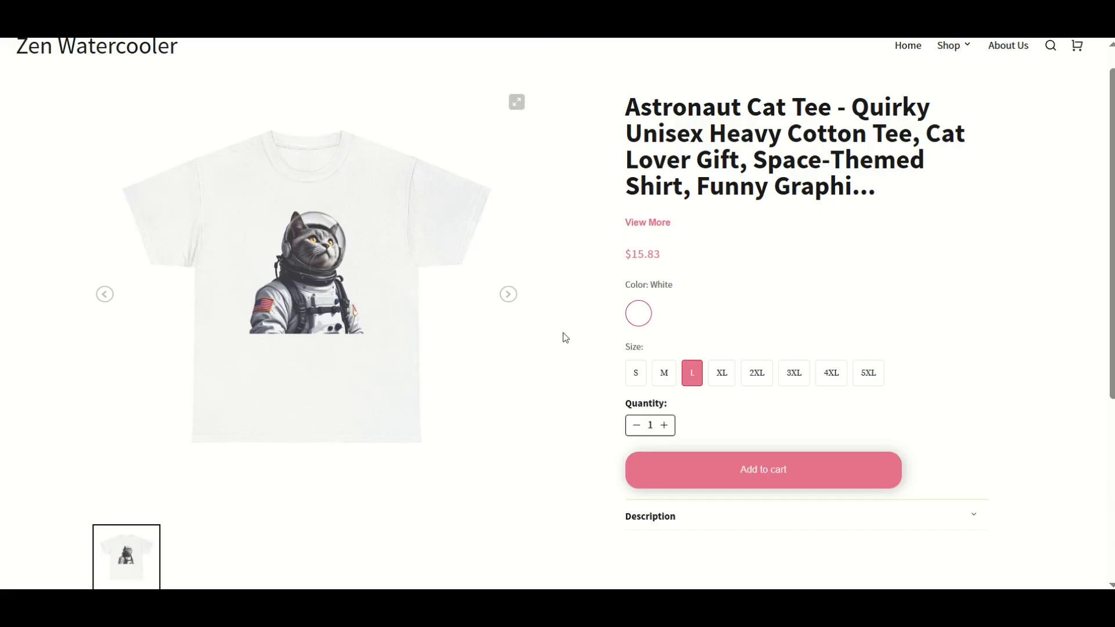
Confirm the storefront tee title now starts with 'Zen Watercooler' by highlighting that text
scroll(566, 338, up, 1)
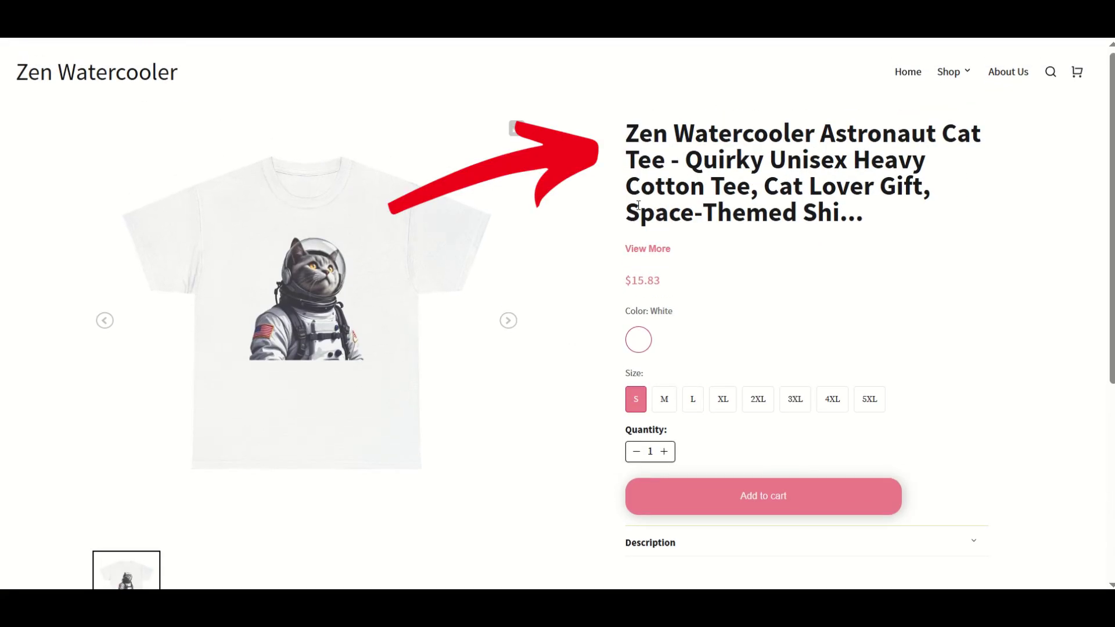
drag(637, 129, 843, 177)
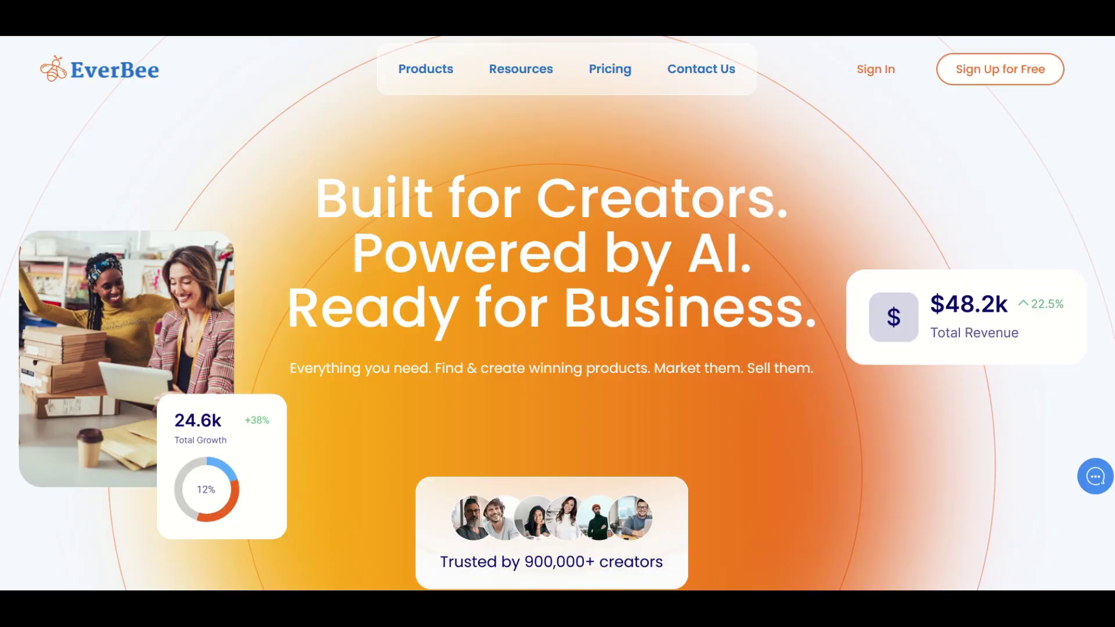
scroll(558, 314, down, 10)
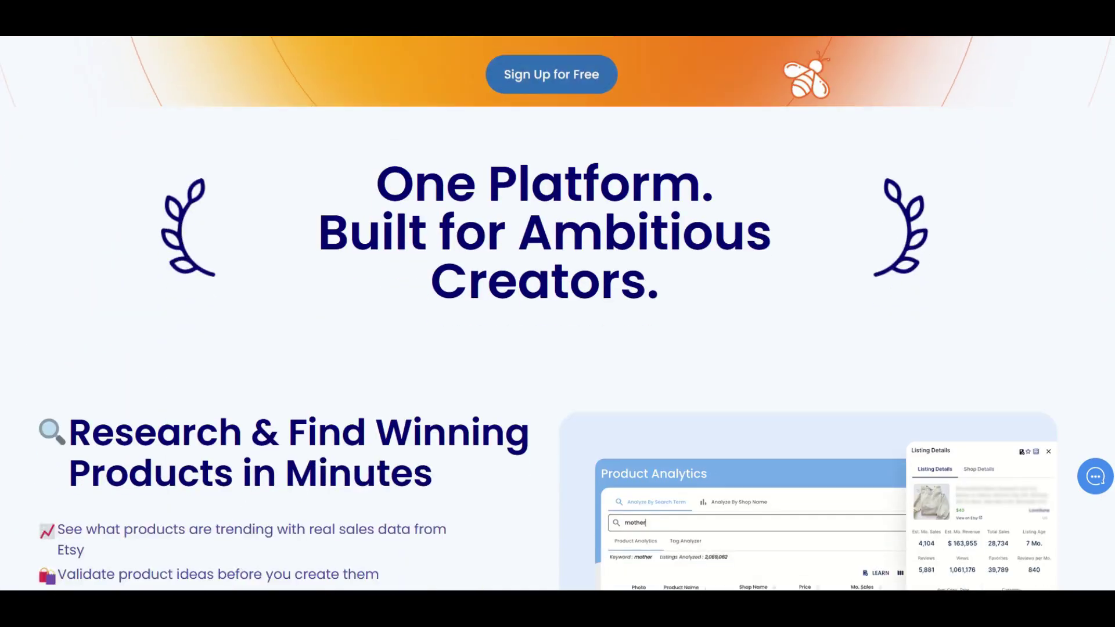
scroll(558, 314, down, 10)
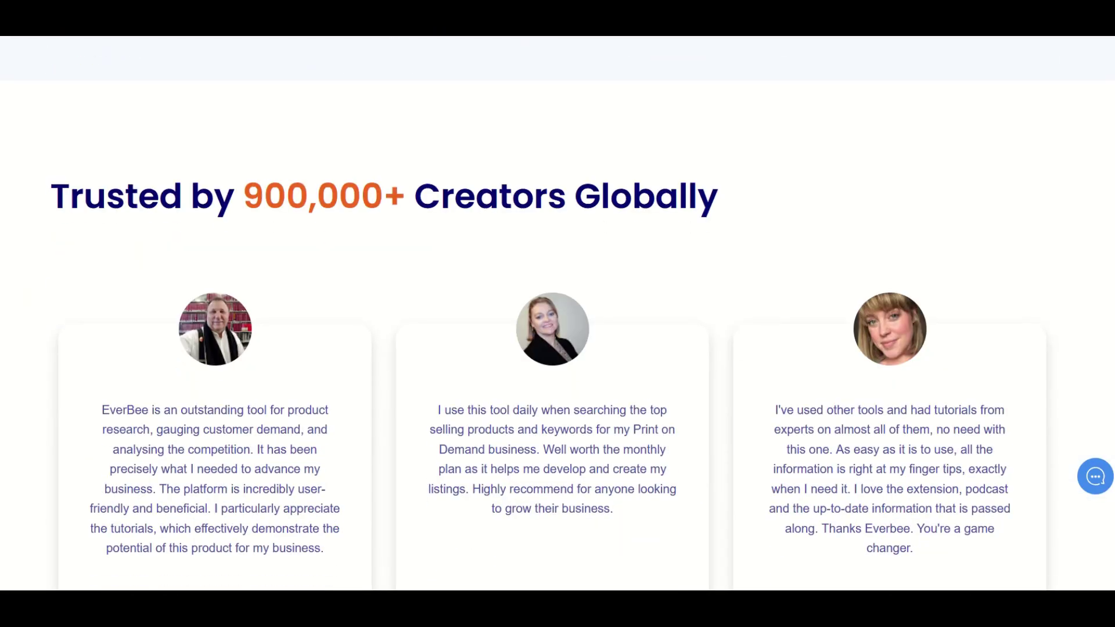
scroll(558, 314, down, 8)
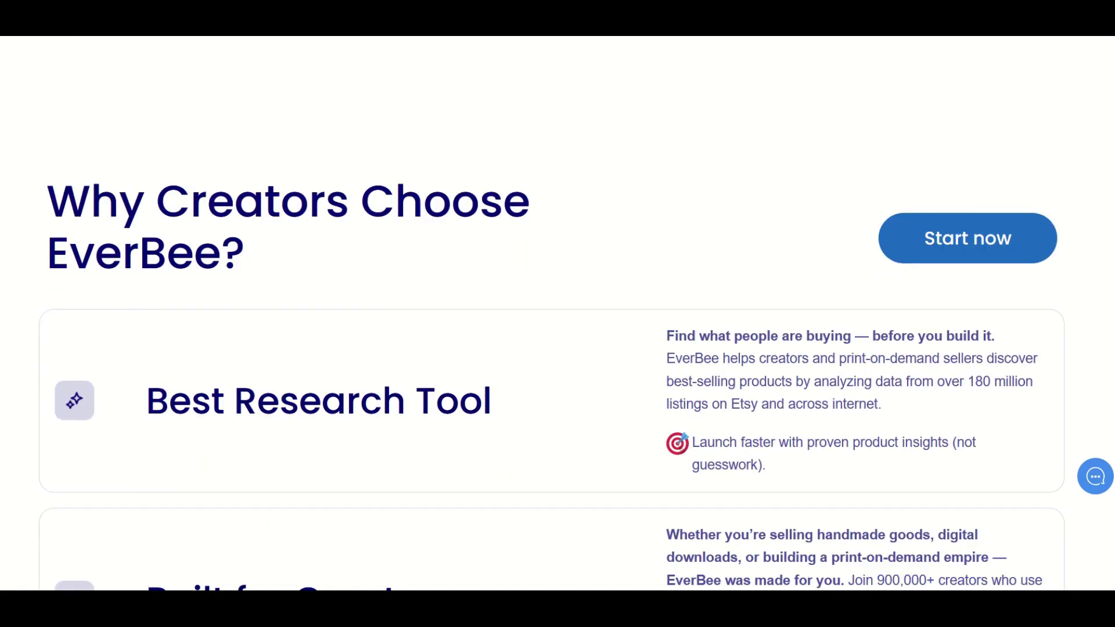
scroll(558, 314, down, 7)
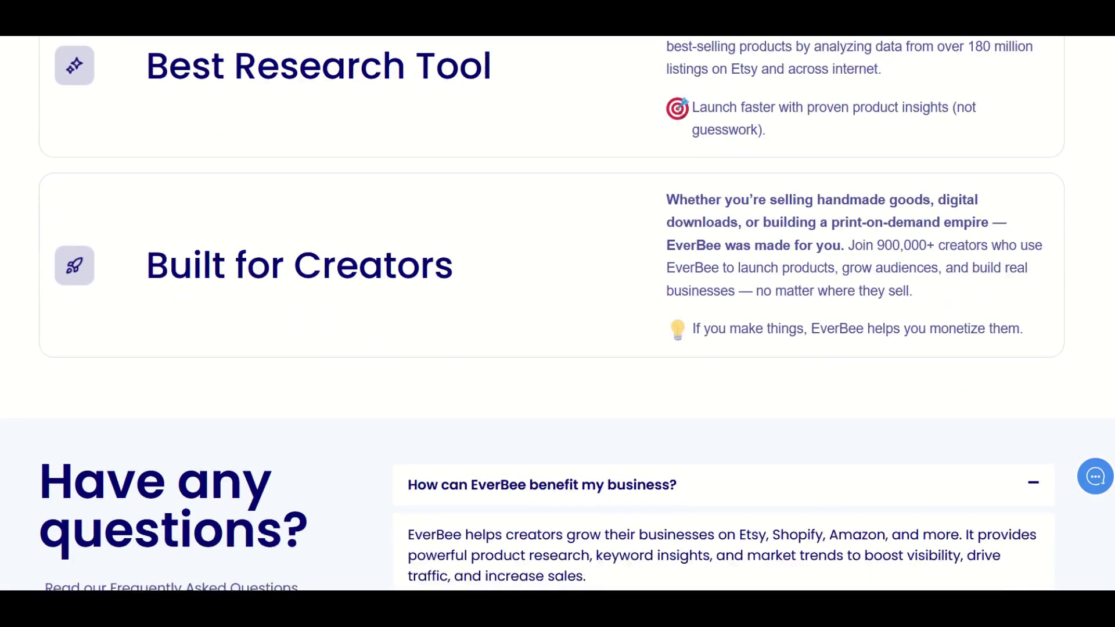